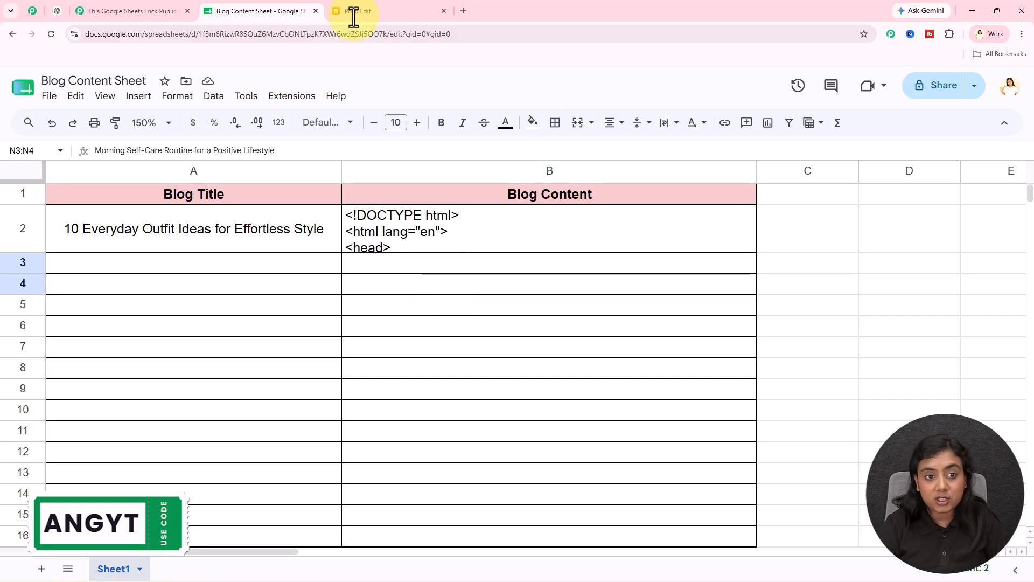
Review the Blogger posts list, the Blog Content Sheet and the Pabbly Connect workflow linking Google Sheets to Google Blogger
click(348, 11)
click(8, 93)
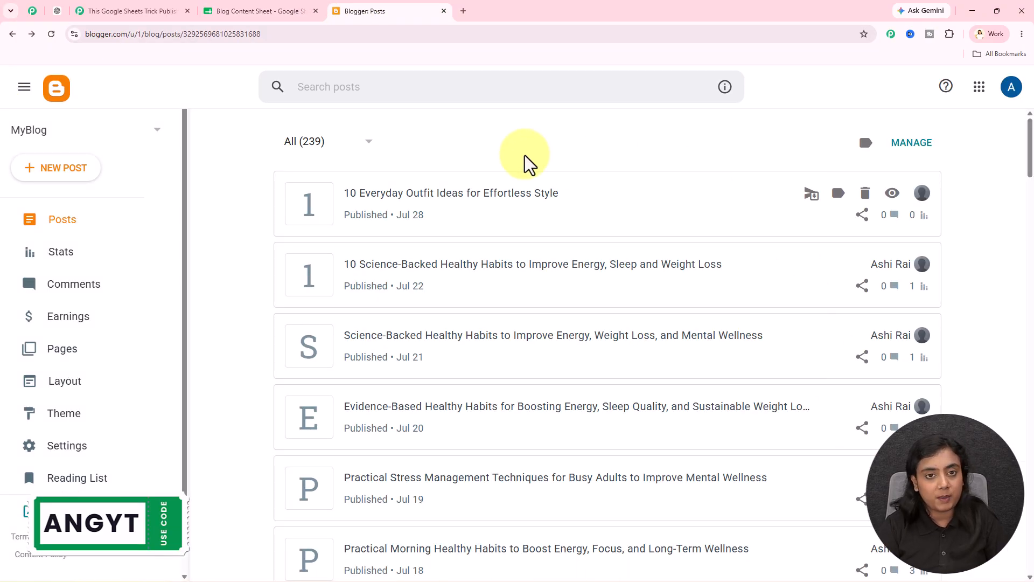
click(261, 5)
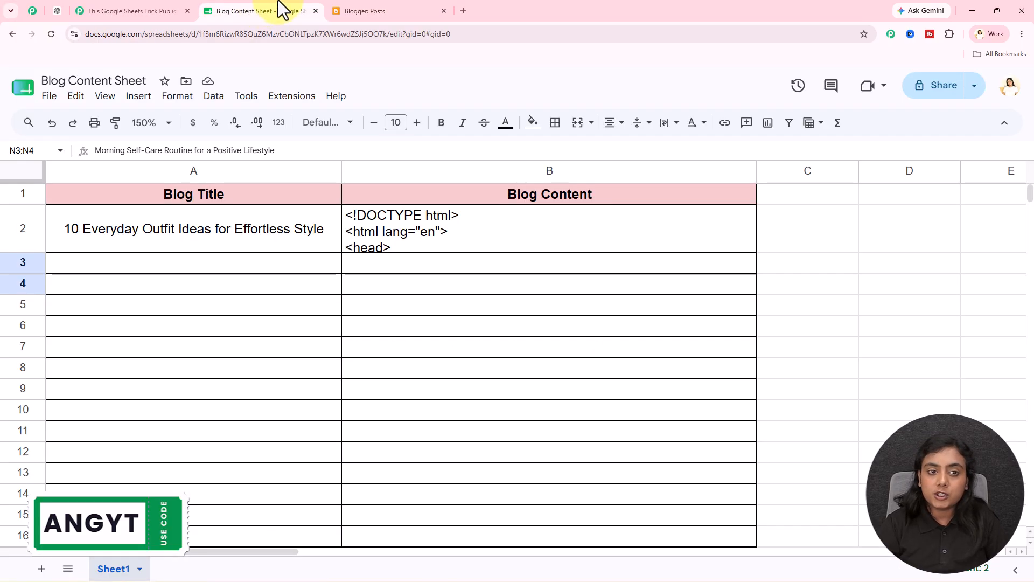
click(398, 10)
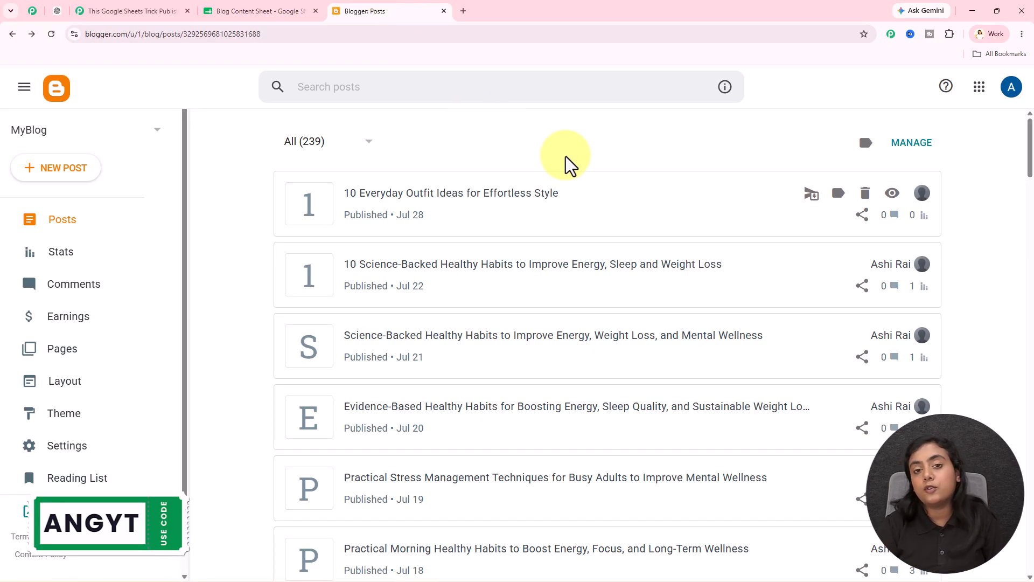
click(100, 11)
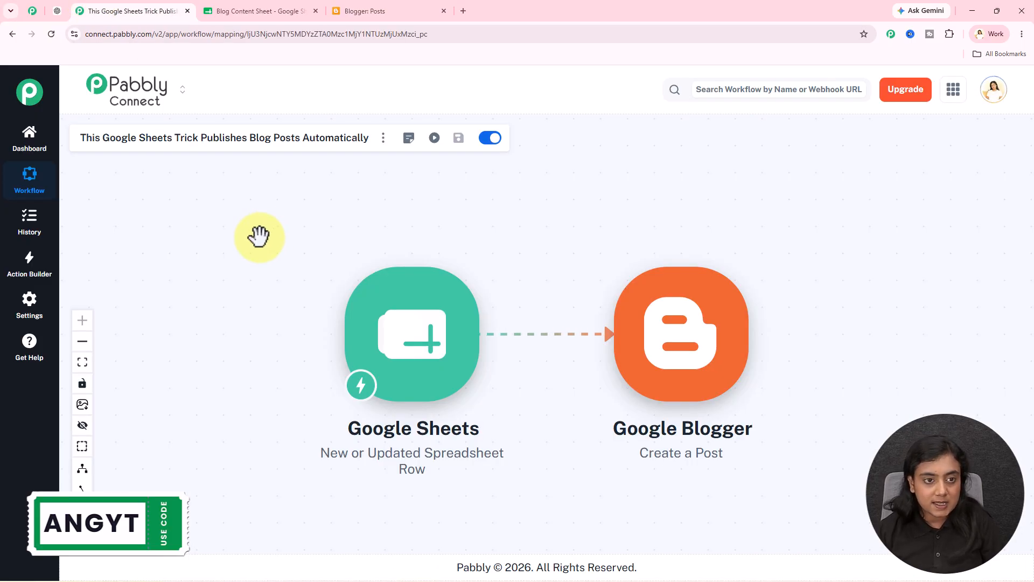
In row 3 of the Blog Content Sheet, add the title "Morning Self-Care Routine for a Positive Lifestyle" with its HTML blog content
click(235, 4)
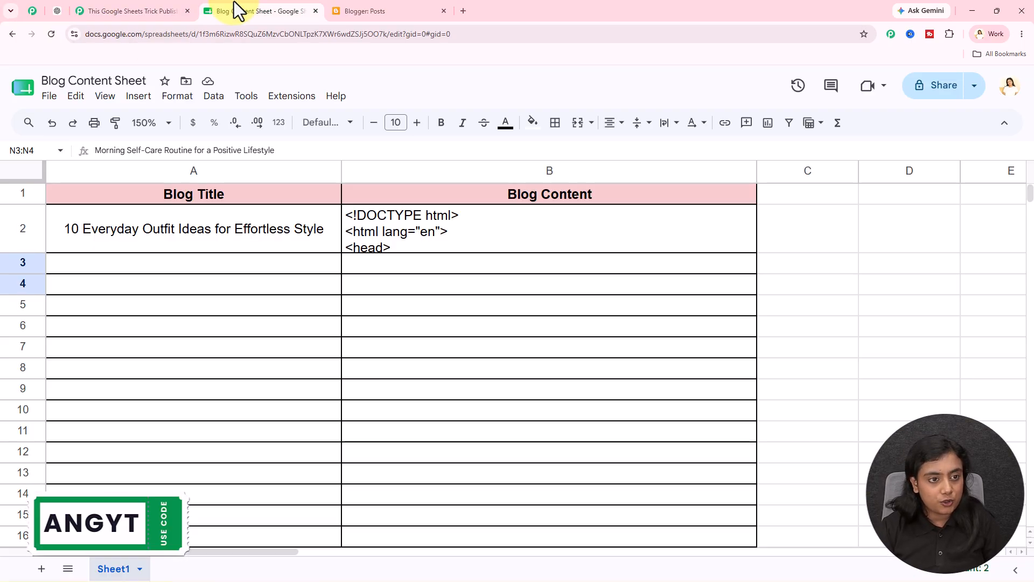
click(196, 271)
click(592, 272)
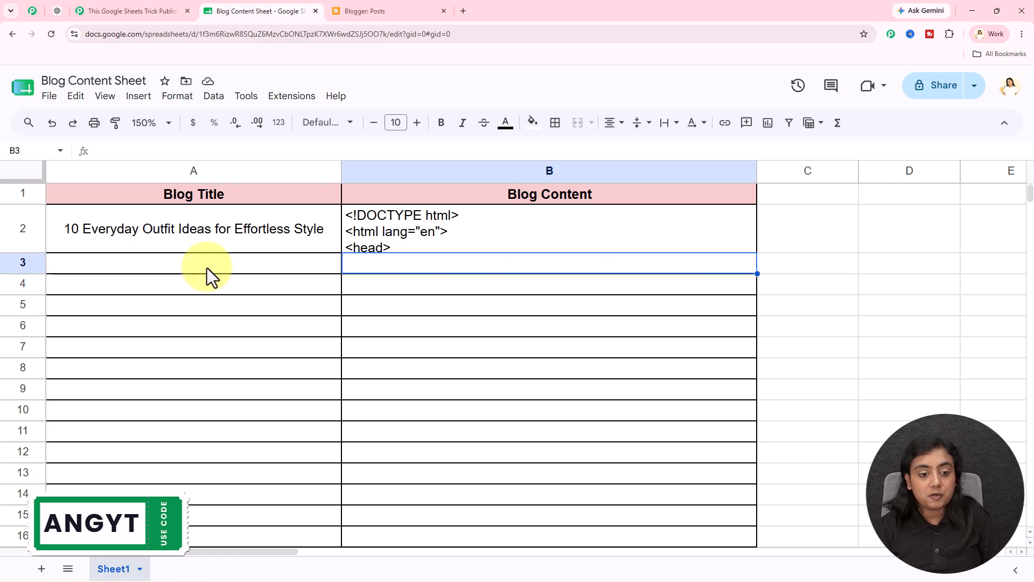
click(344, 11)
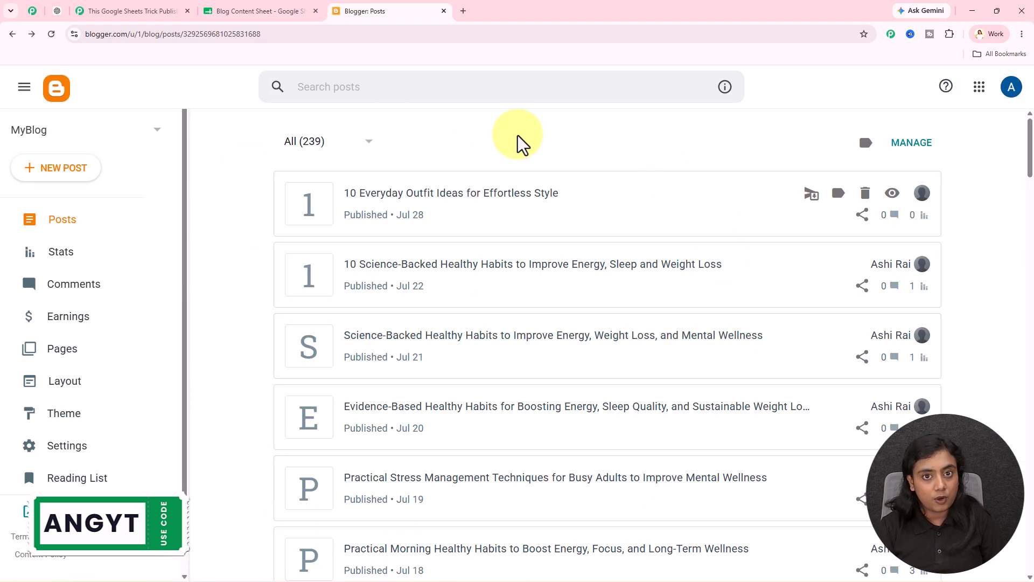
click(248, 11)
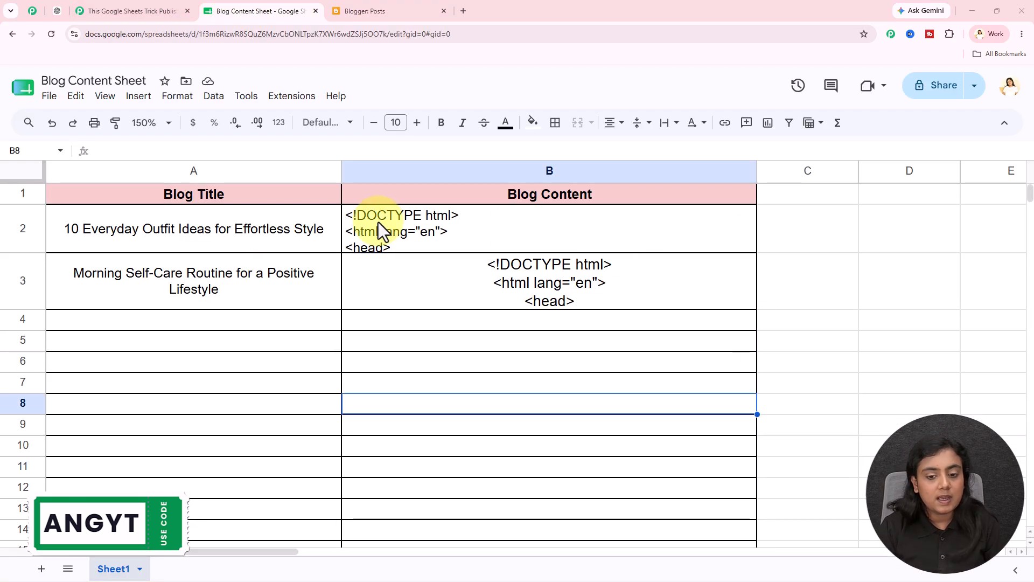
Inspect the blog title in A3 and read through the full HTML code in B3
click(250, 285)
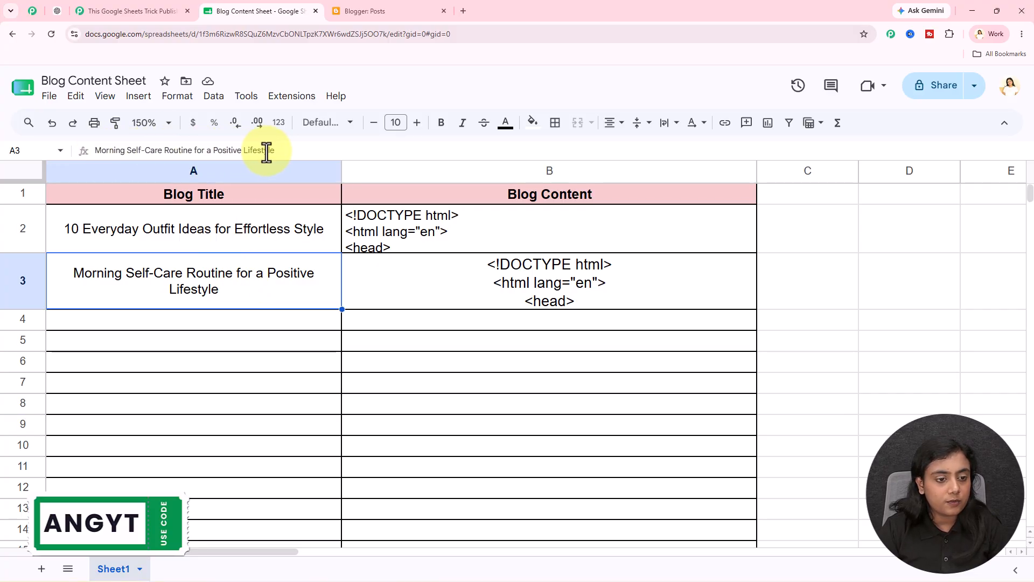
double_click(558, 302)
scroll(808, 431, down, 10)
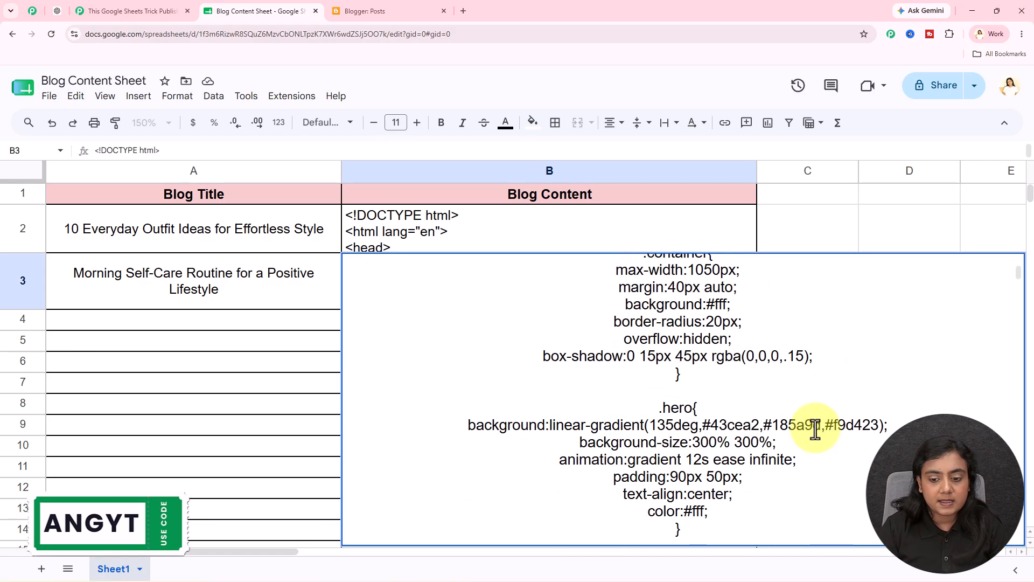
scroll(815, 429, down, 20)
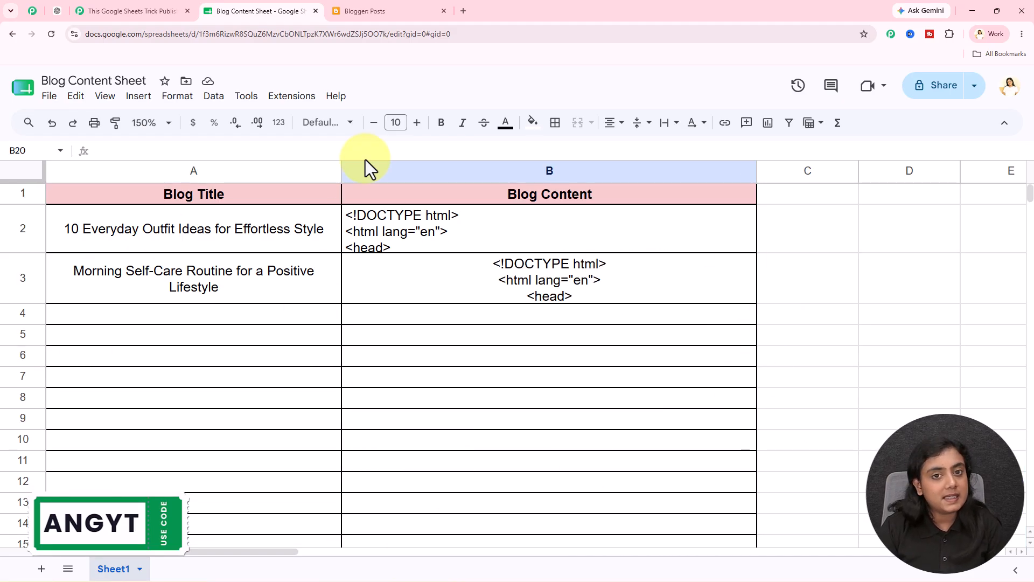
Reload the Blogger posts list and open a preview of the "Morning Self-Care Routine for a Positive Lifestyle" post
click(384, 11)
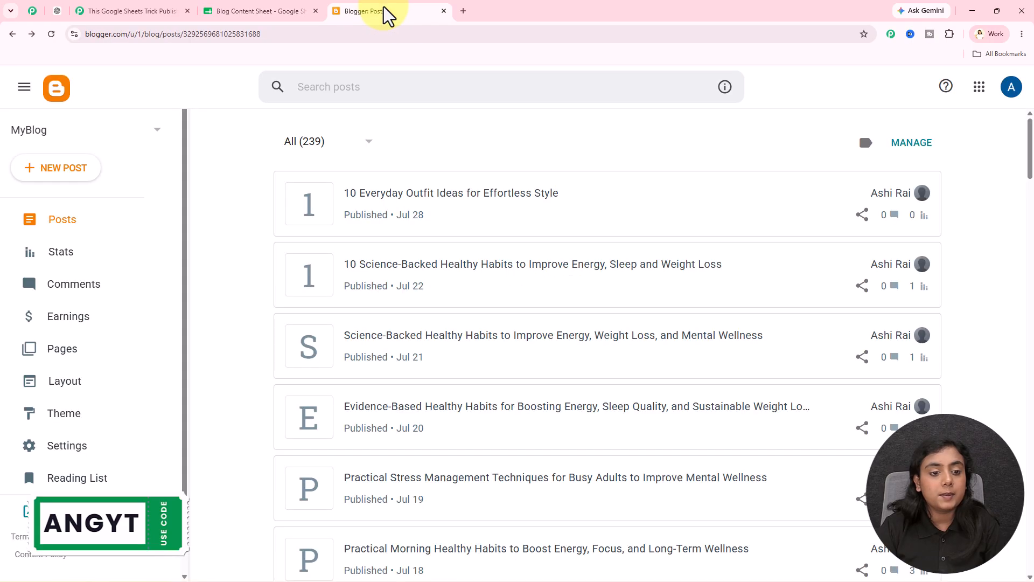
click(51, 34)
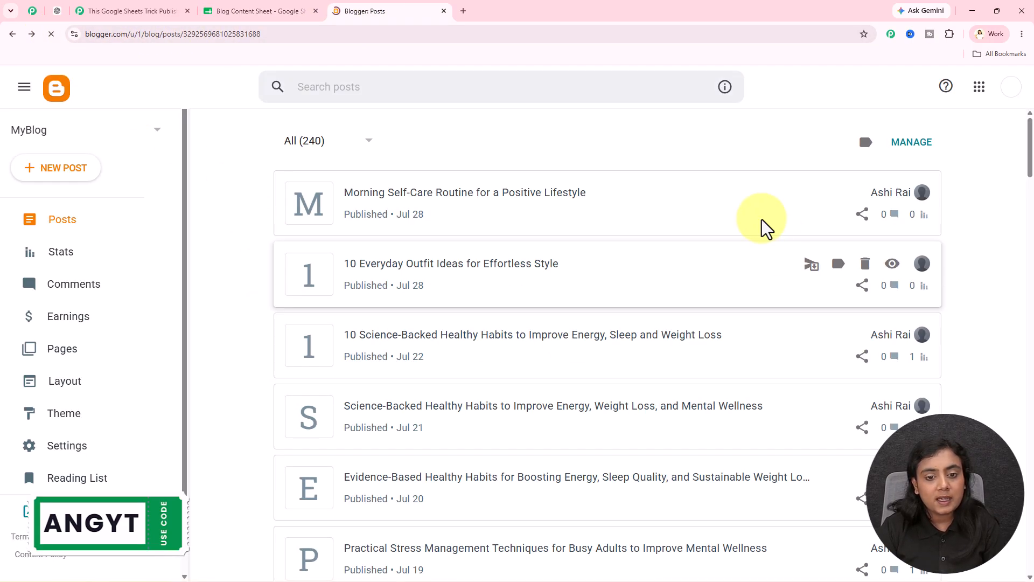
click(471, 200)
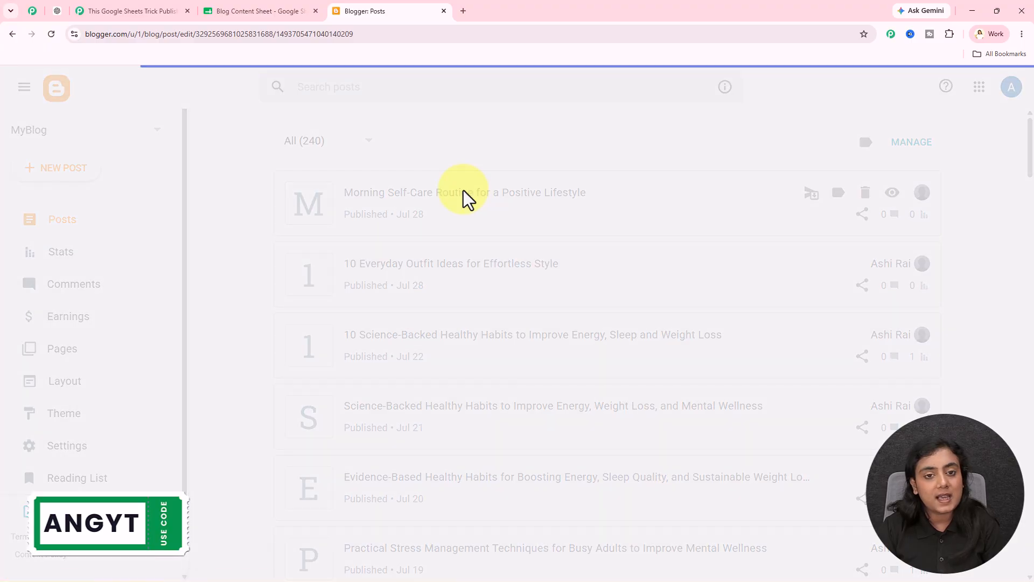
click(910, 135)
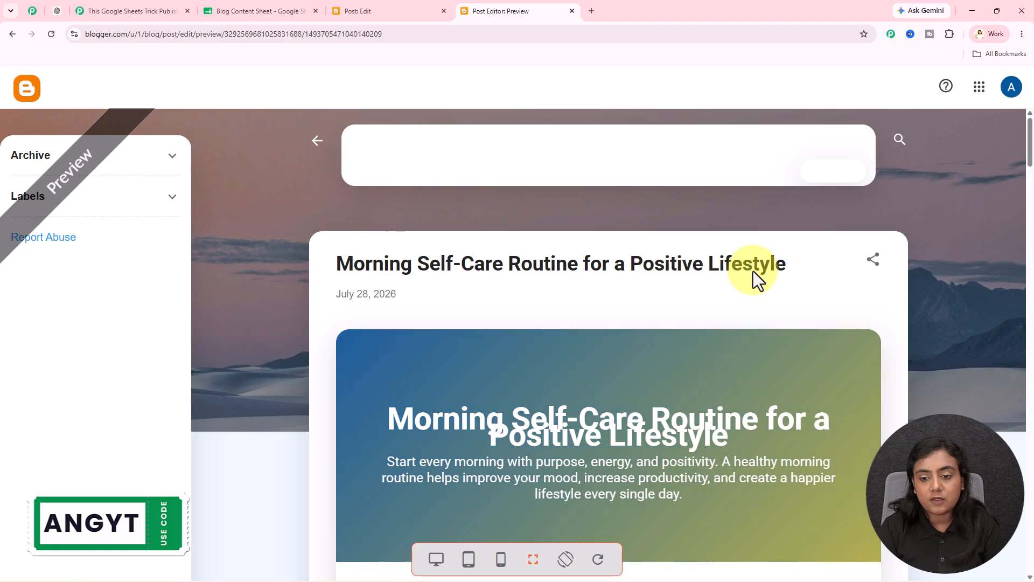
Examine the whole previewed post from its header banner to the Final Thoughts section
scroll(775, 271, down, 4)
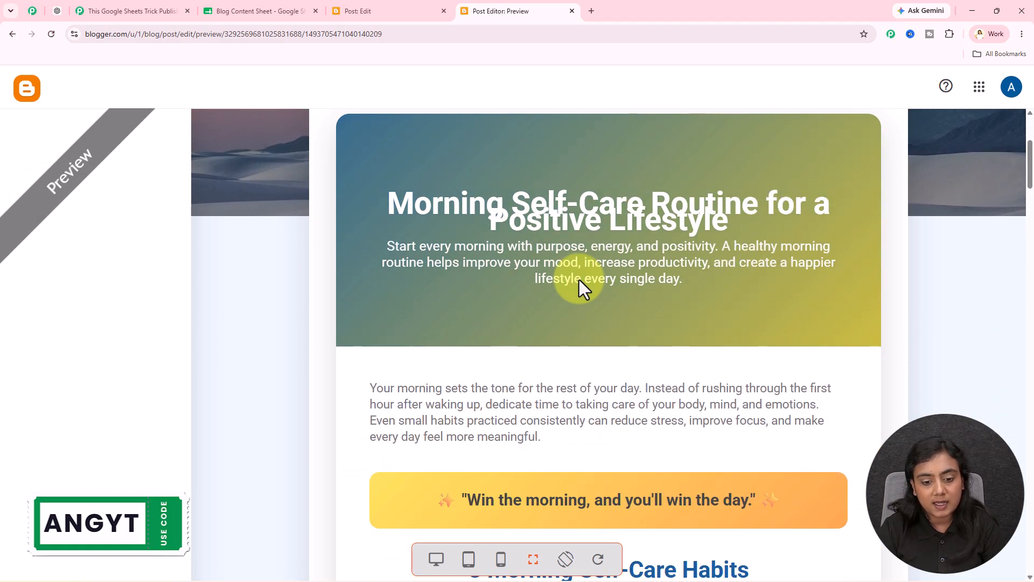
scroll(577, 287, down, 4)
scroll(767, 413, down, 4)
scroll(767, 404, down, 15)
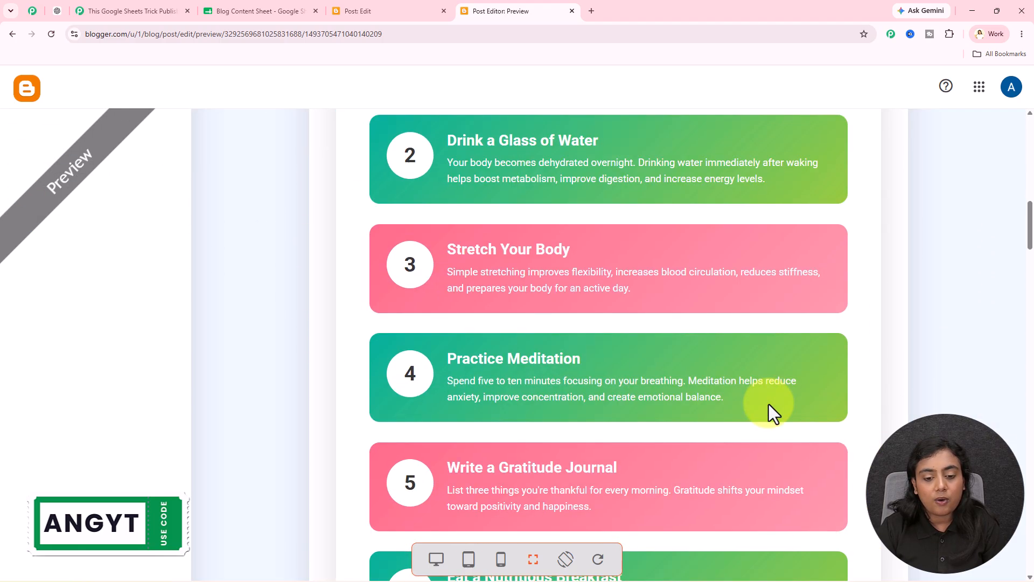
scroll(768, 403, down, 20)
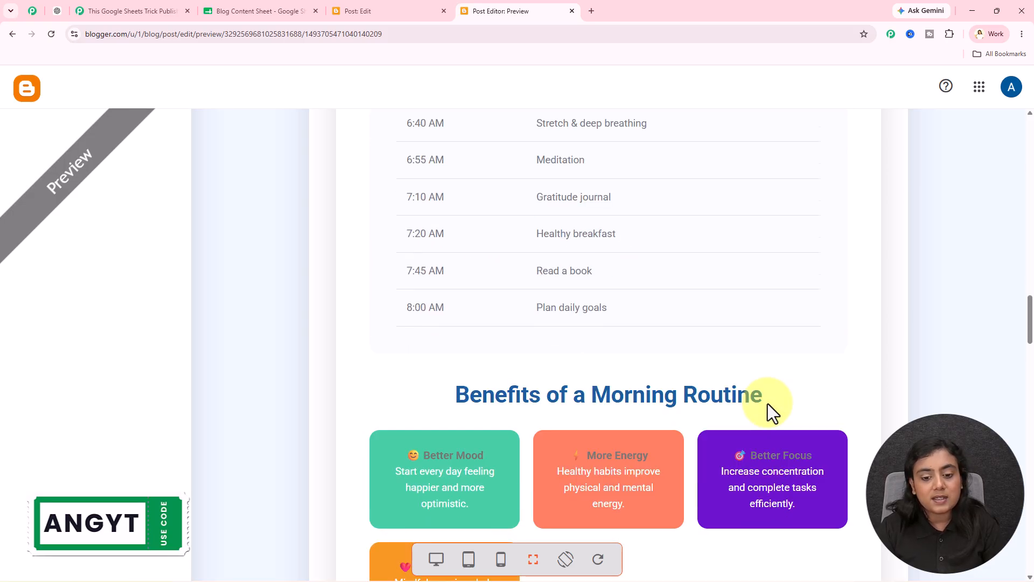
scroll(767, 403, down, 10)
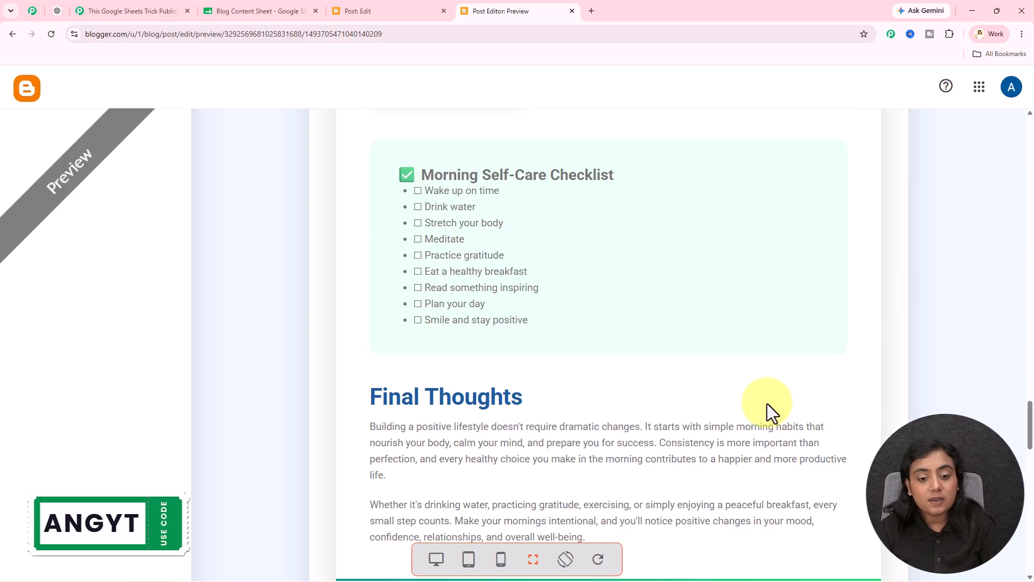
scroll(765, 403, up, 10)
scroll(762, 401, up, 20)
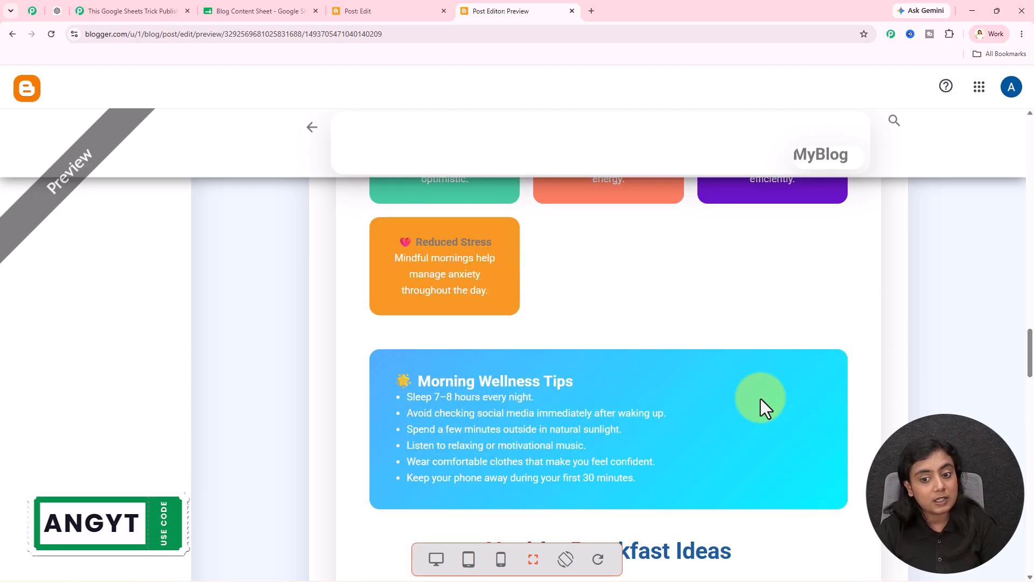
scroll(749, 395, up, 10)
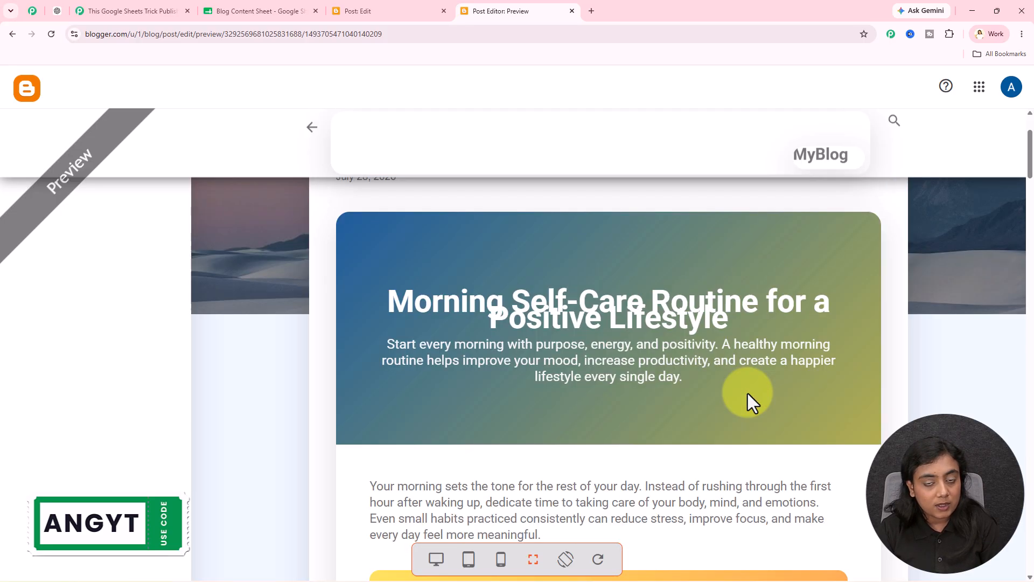
Compare the Pabbly Connect workflow, the new sheet row and the previewed Blogger post
click(133, 11)
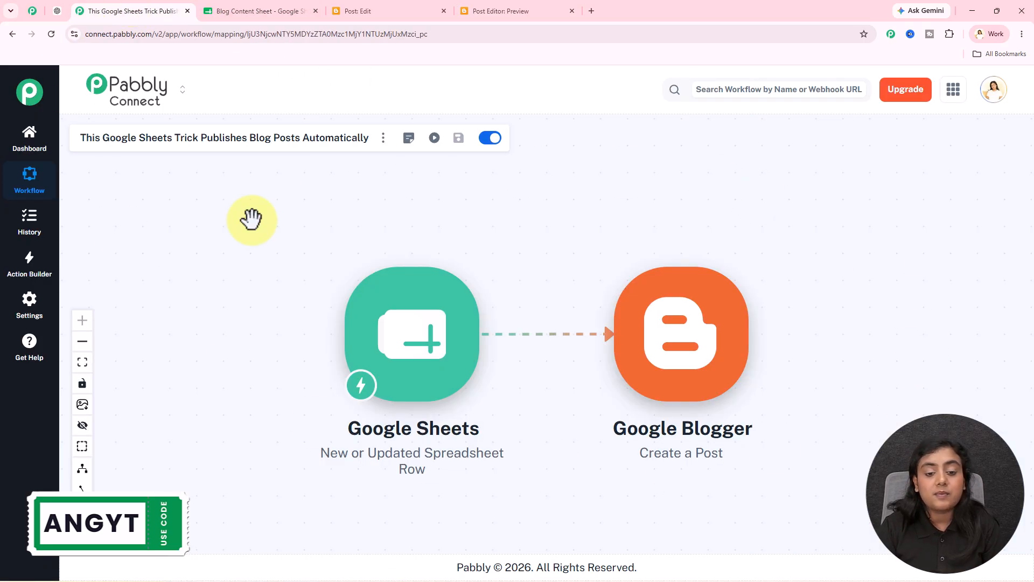
click(220, 15)
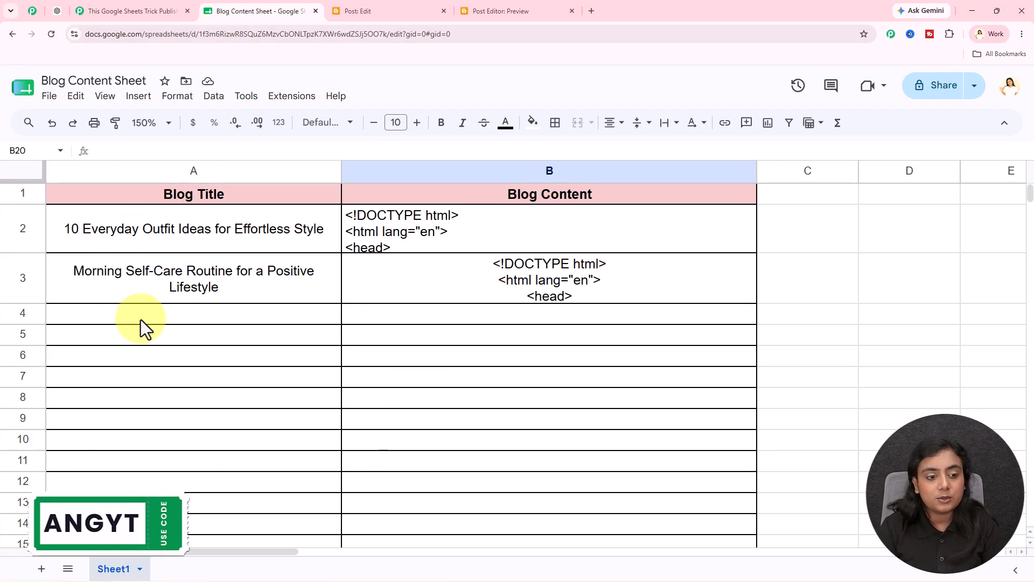
click(499, 11)
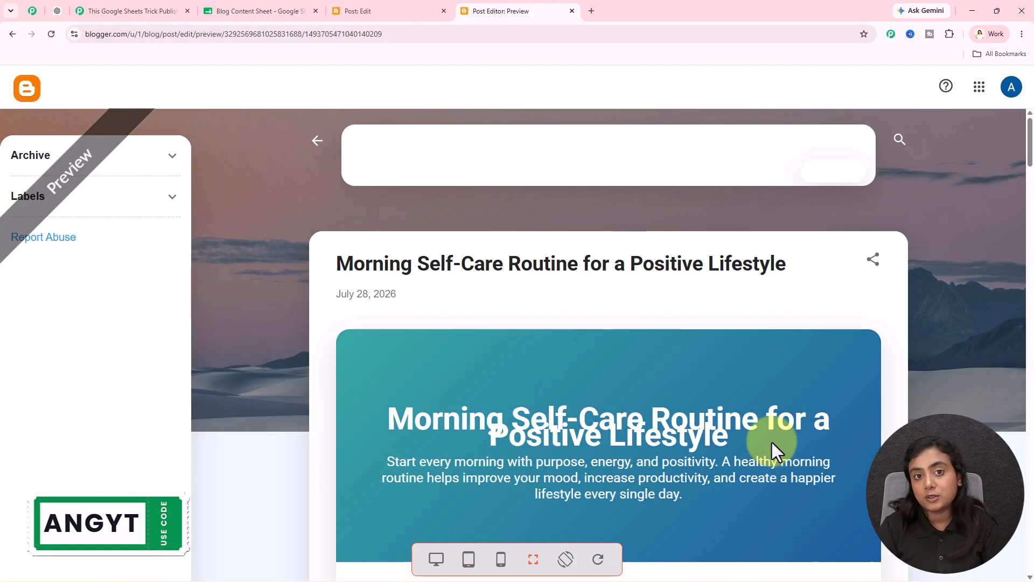
click(121, 3)
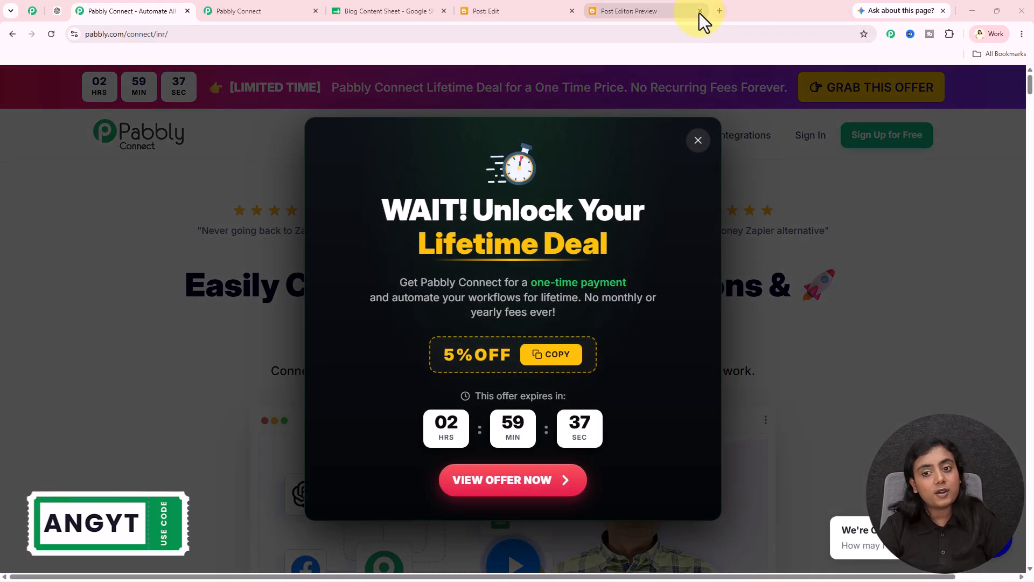
Close the post preview, dismiss the lifetime deal pop-up and close the Pabbly Connect home page
click(700, 11)
click(851, 285)
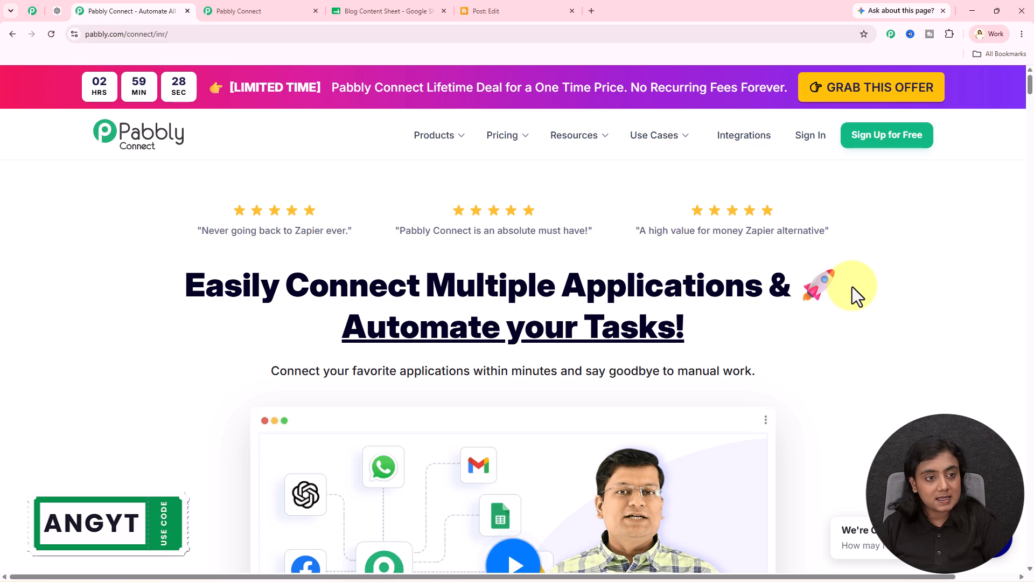
click(187, 11)
Open the Google Sheets trigger of the "Google Sheets to Google Blogger" workflow and copy its webhook URL
click(136, 14)
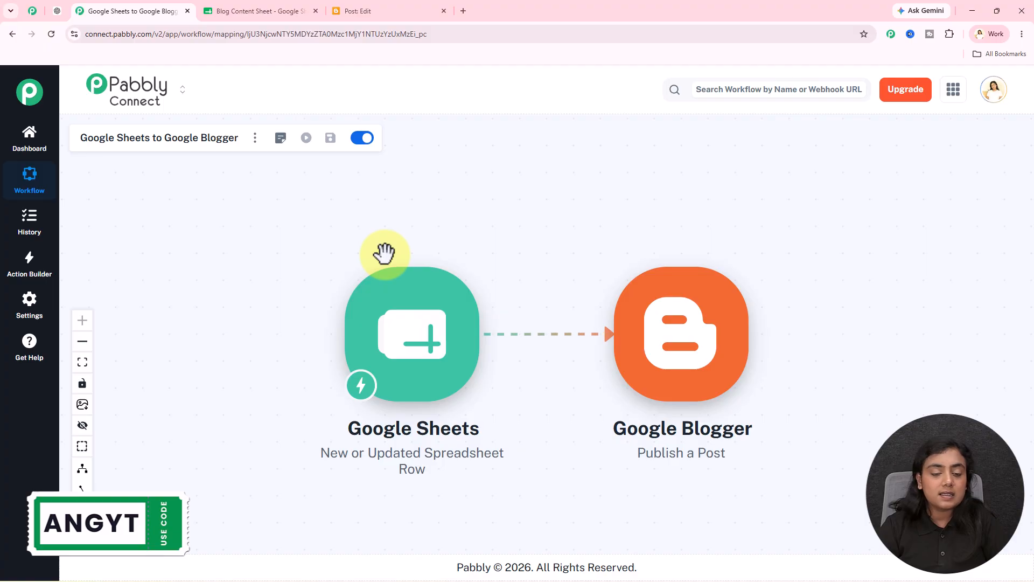
click(440, 344)
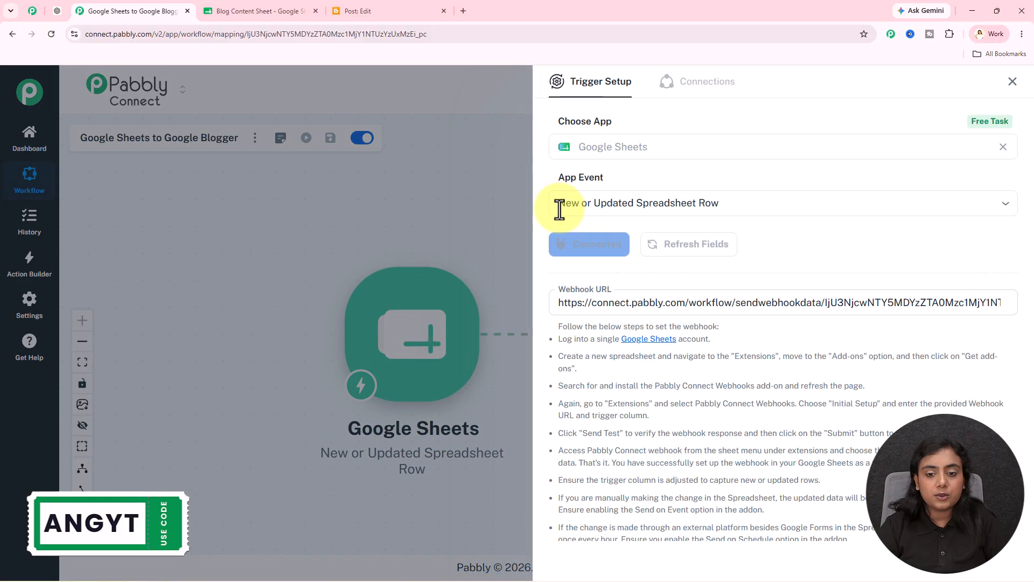
click(1006, 303)
In the Blog Content Sheet, look up the Pabbly Connect Webhooks add-on in the Google Workspace Marketplace, and close the Marketplace
click(237, 11)
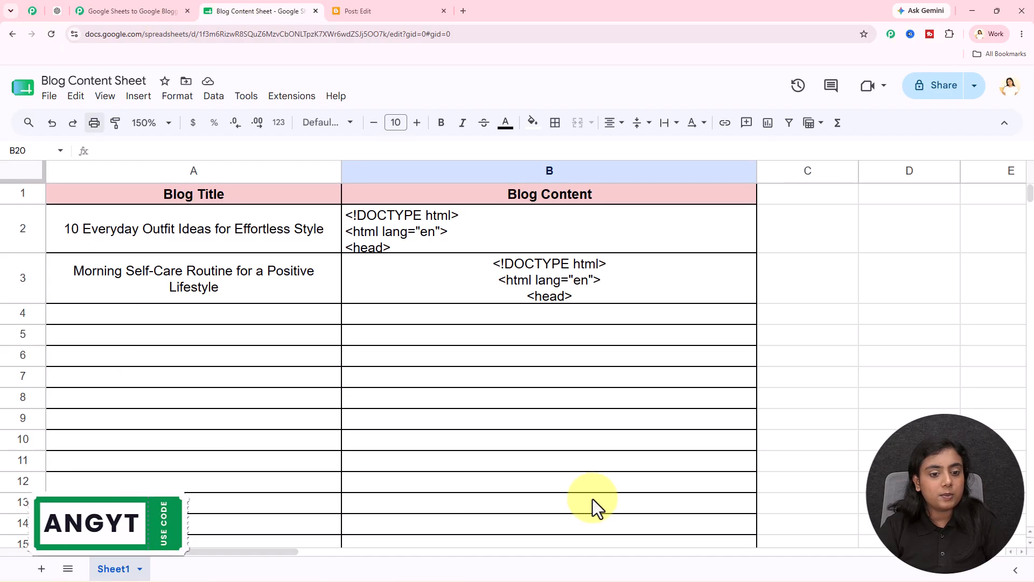
click(291, 96)
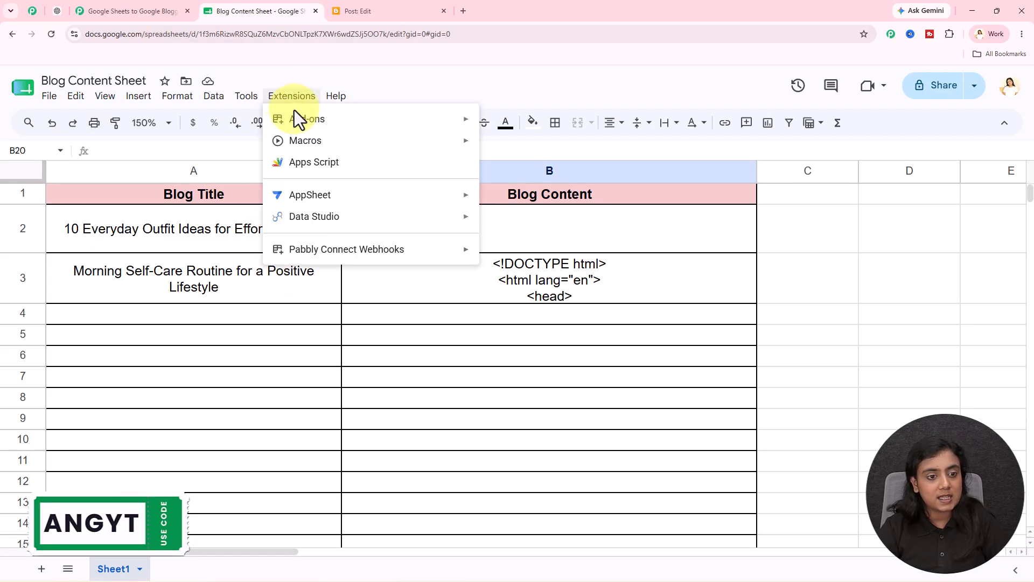
mouse_move(415, 130)
click(508, 124)
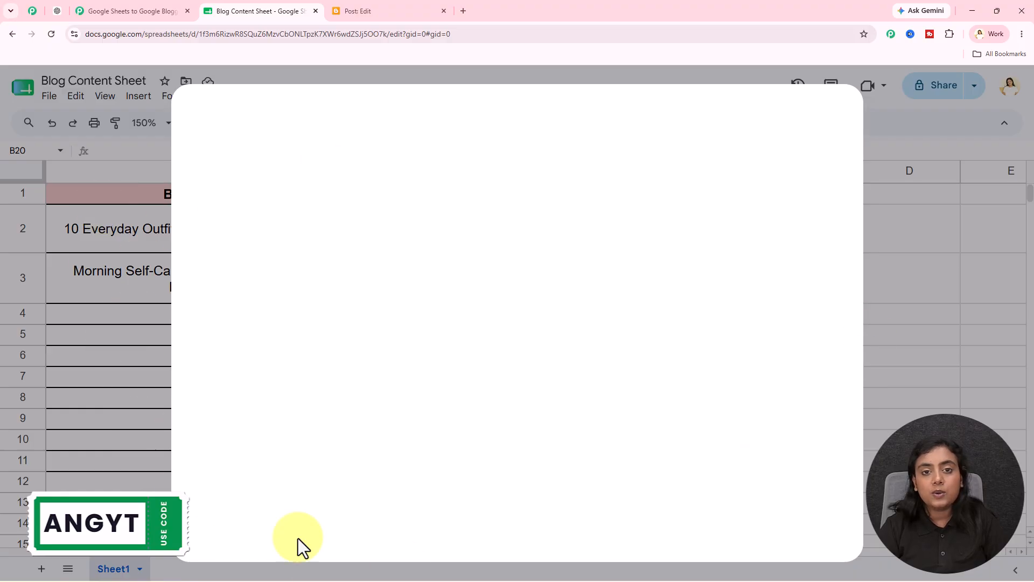
click(555, 120)
text(P)
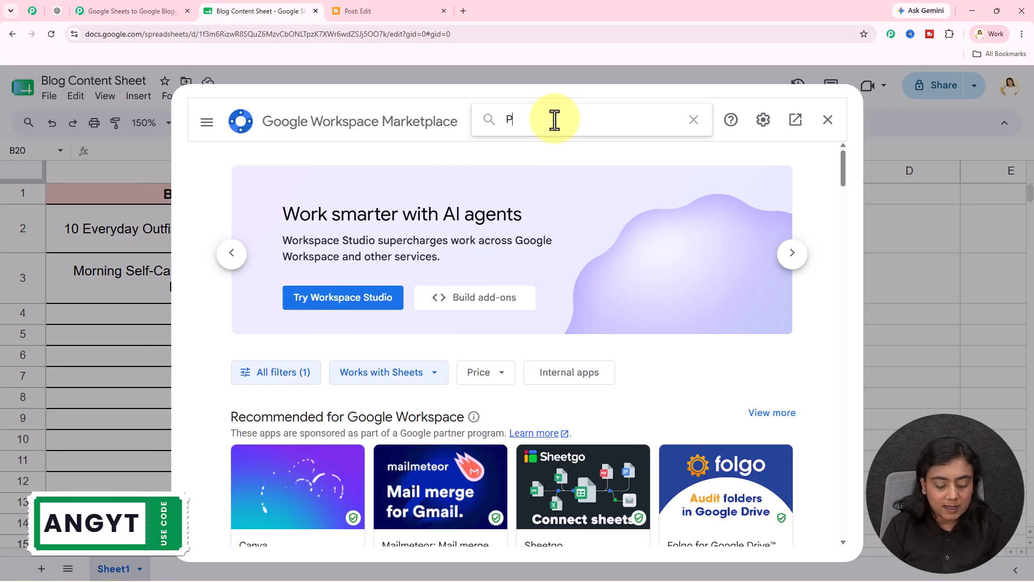
text(abbly)
click(558, 136)
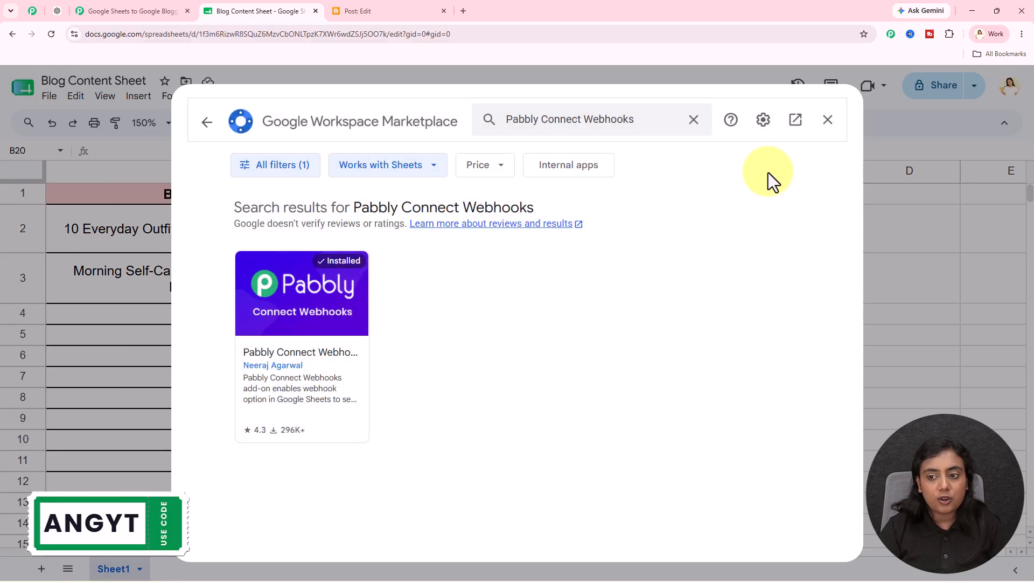
click(827, 120)
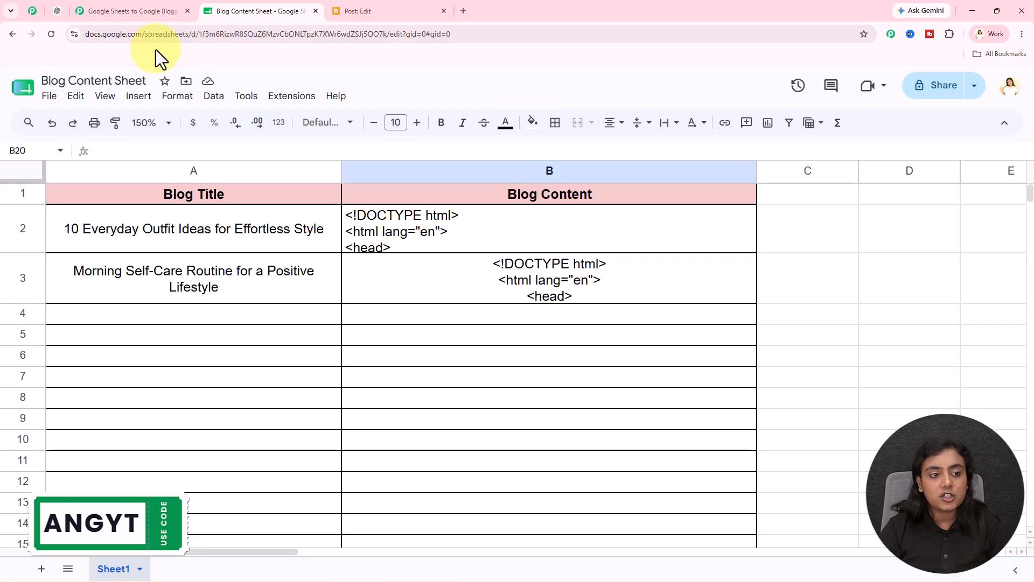
Open the Pabbly Connect Webhooks initial setup for Sheet1 and paste the copied webhook URL as its Webhook URL
click(291, 96)
mouse_move(301, 252)
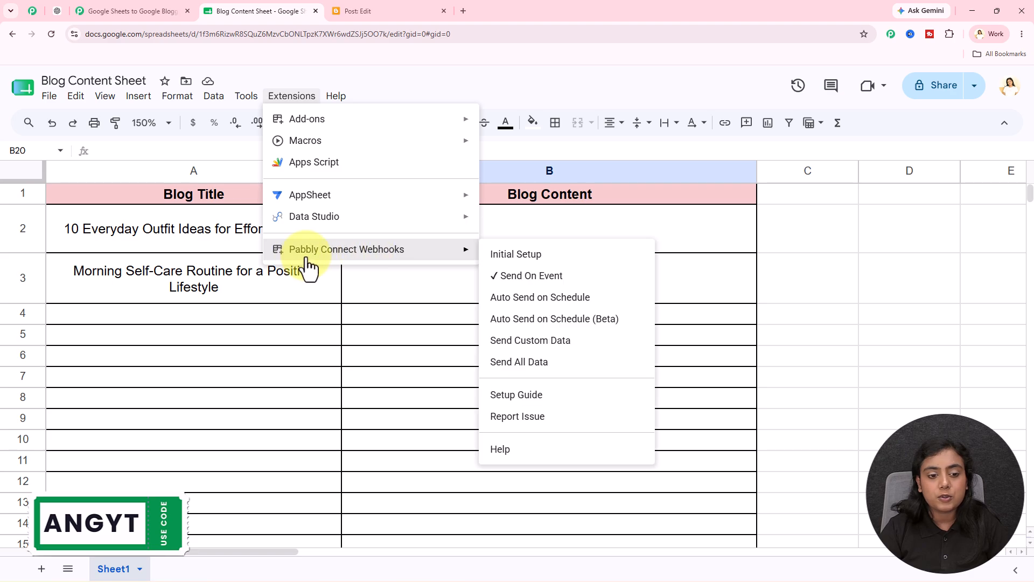
click(496, 264)
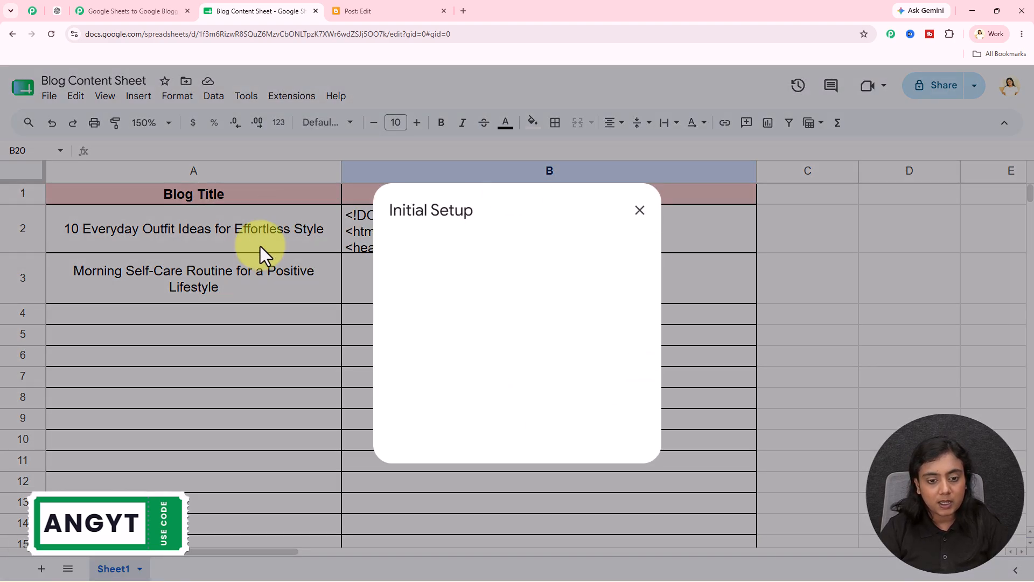
click(480, 316)
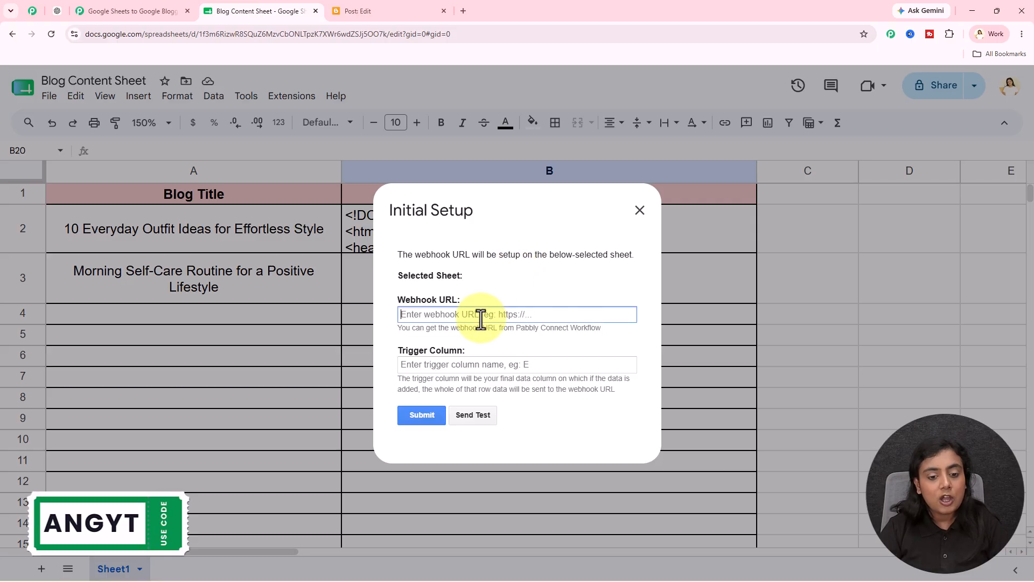
drag(396, 299, 452, 316)
drag(396, 351, 531, 356)
click(522, 336)
click(511, 315)
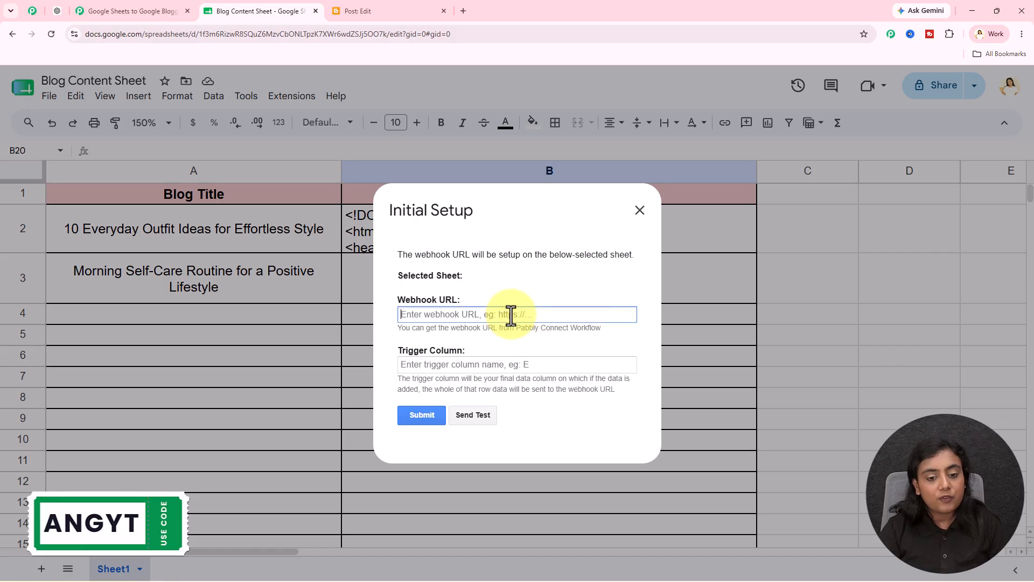
key(ctrl+a)
key(ctrl+v)
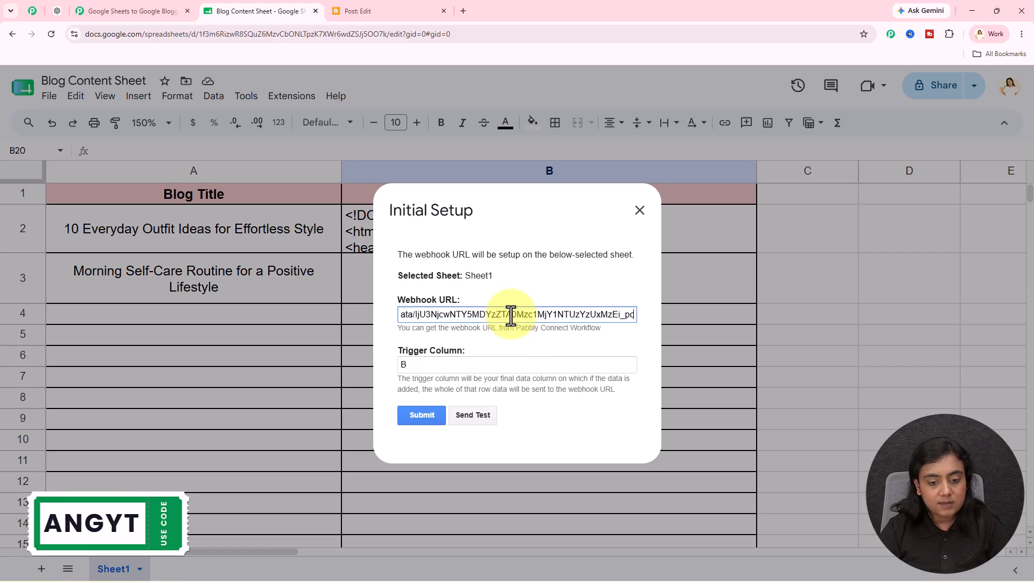
click(512, 337)
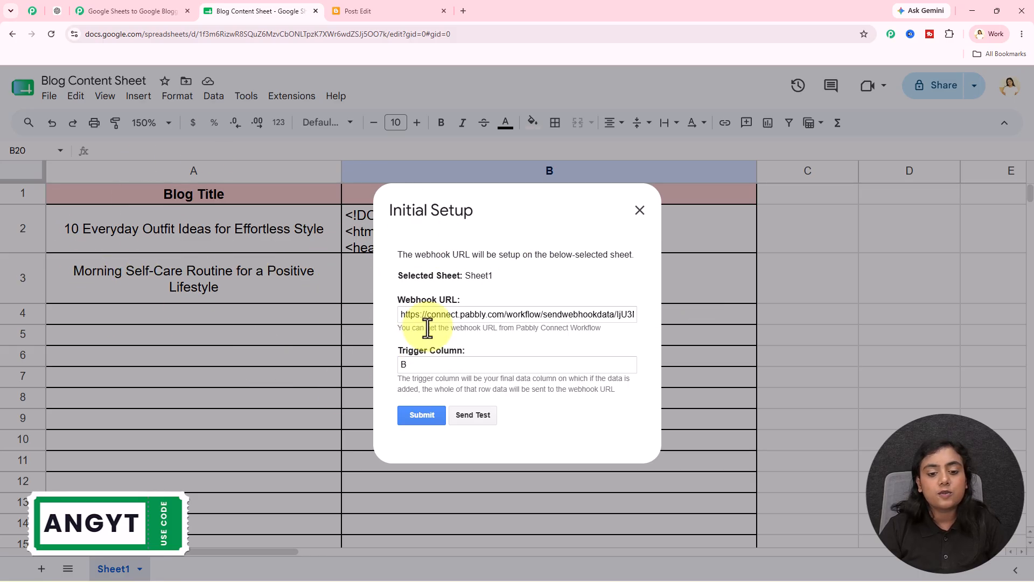
Submit the initial setup with trigger column B and close the dialog
click(422, 413)
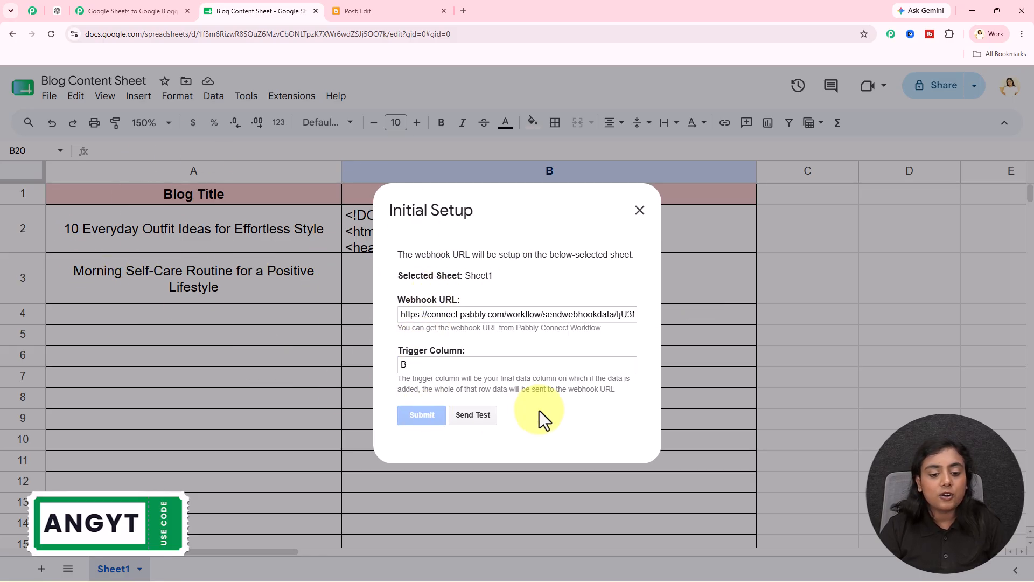
scroll(538, 410, down, 1)
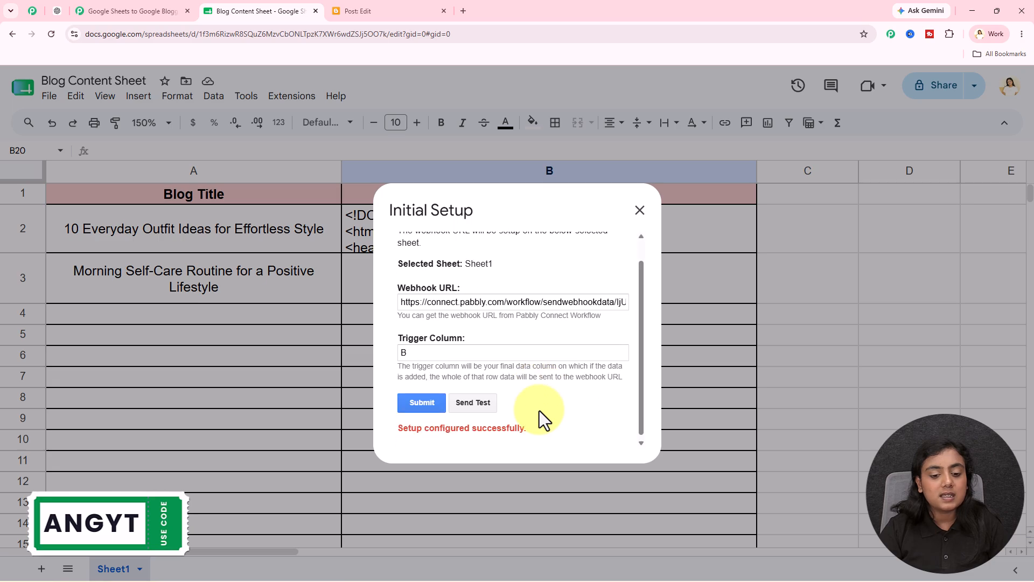
drag(534, 428, 479, 424)
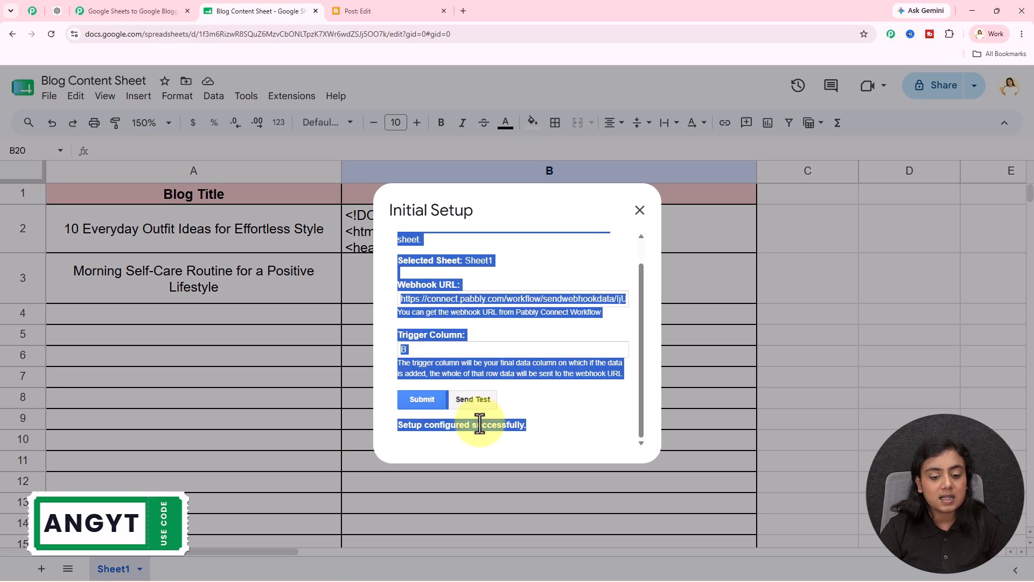
click(594, 411)
click(640, 210)
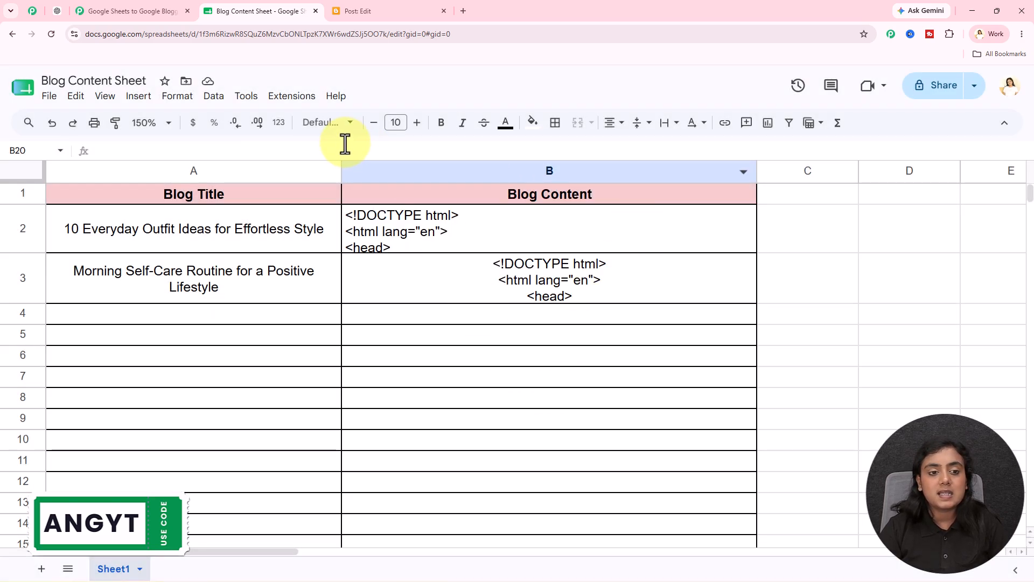
Check that Send On Event is enabled for the Pabbly Connect Webhooks add-on
click(302, 99)
mouse_move(393, 253)
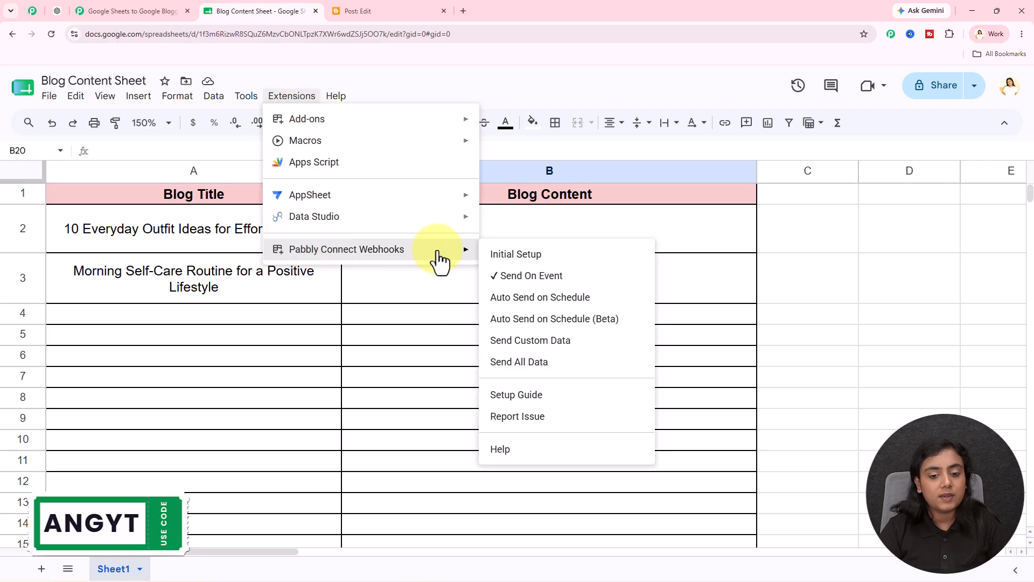
click(403, 363)
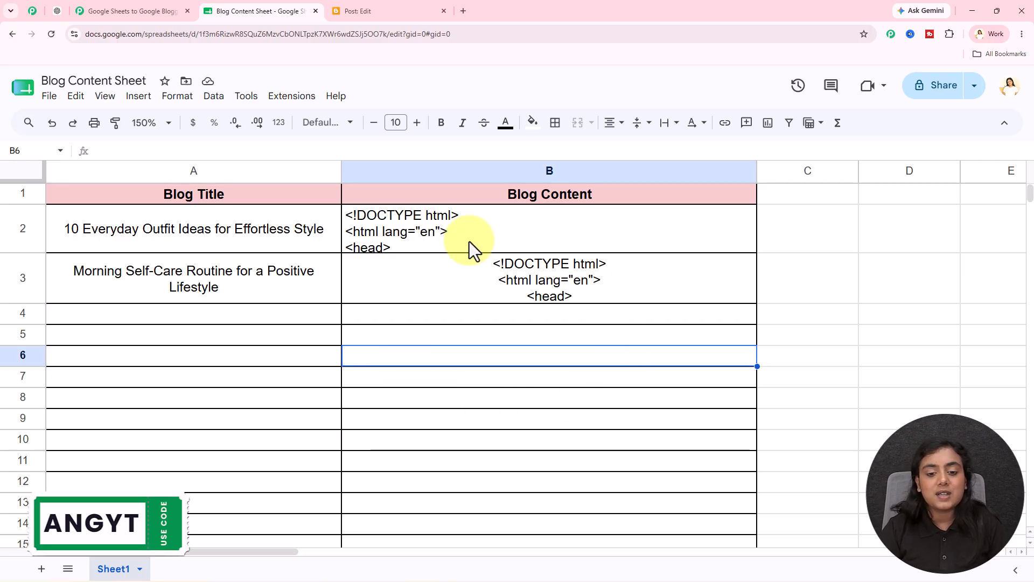
drag(290, 316, 463, 315)
click(497, 418)
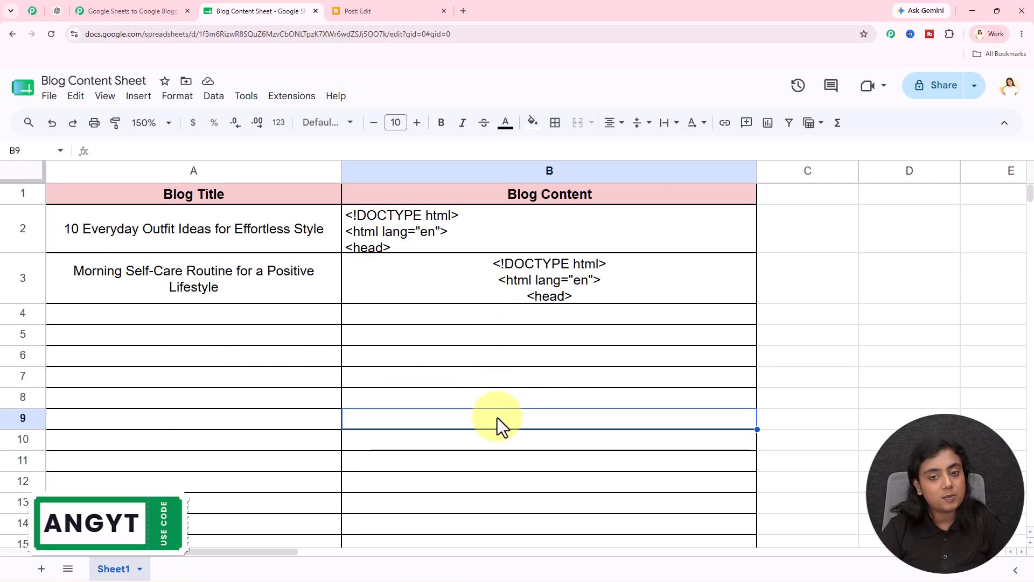
Switch to the Pabbly Connect workflow and start re-capturing the webhook response in the Google Sheets trigger
click(132, 11)
scroll(560, 549, down, 5)
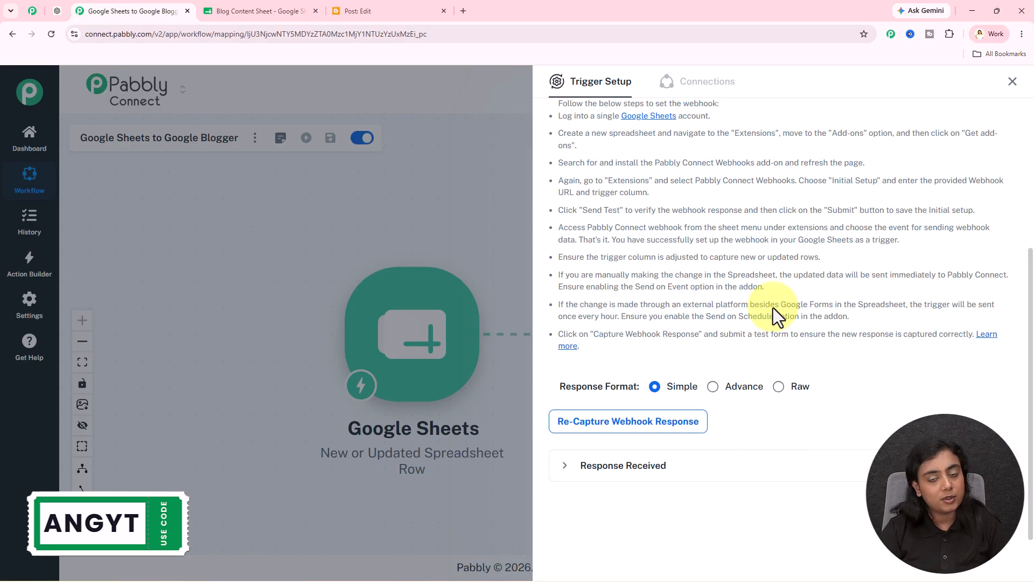
click(628, 425)
click(573, 364)
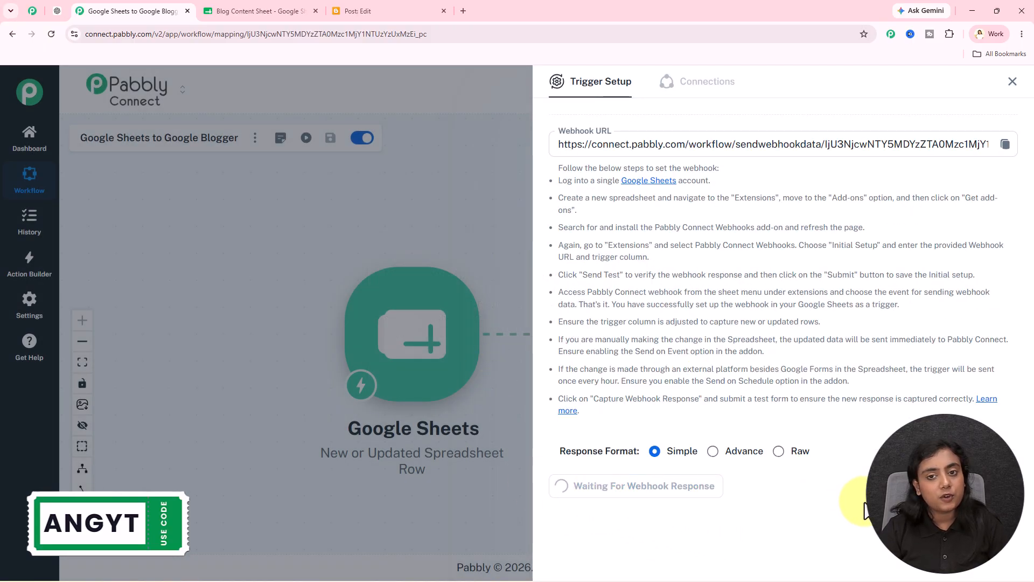
scroll(864, 509, up, 3)
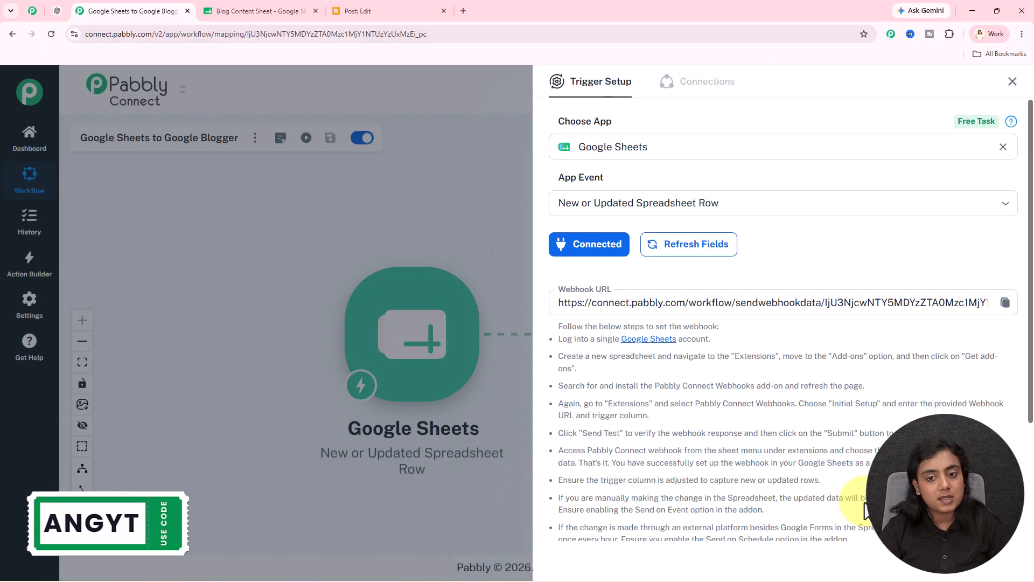
In row 4 of the Blog Content Sheet, add the title "Comfortable Yet Stylish Travel Outfit Ideas" with its HTML blog content
click(268, 13)
click(279, 317)
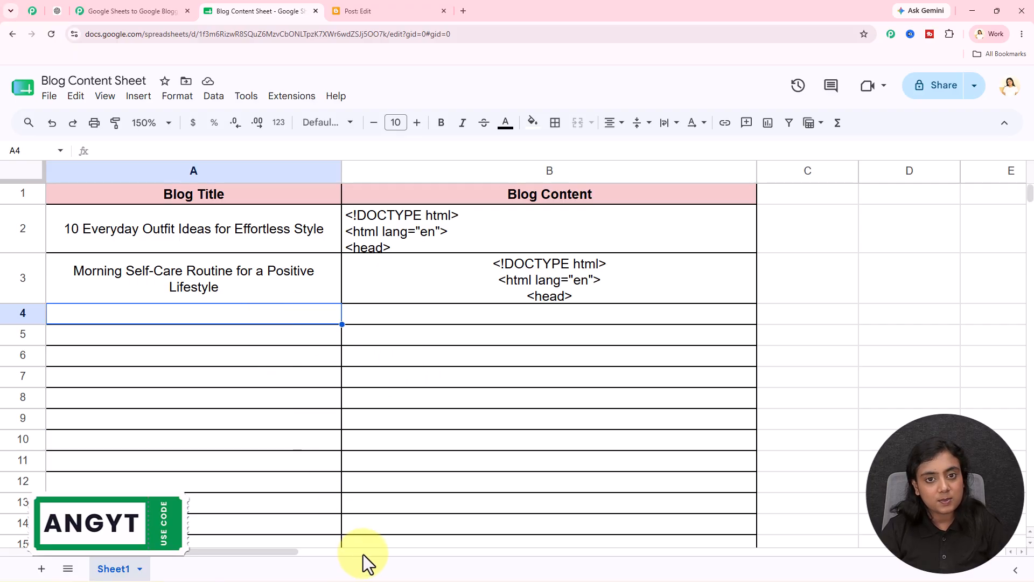
click(186, 10)
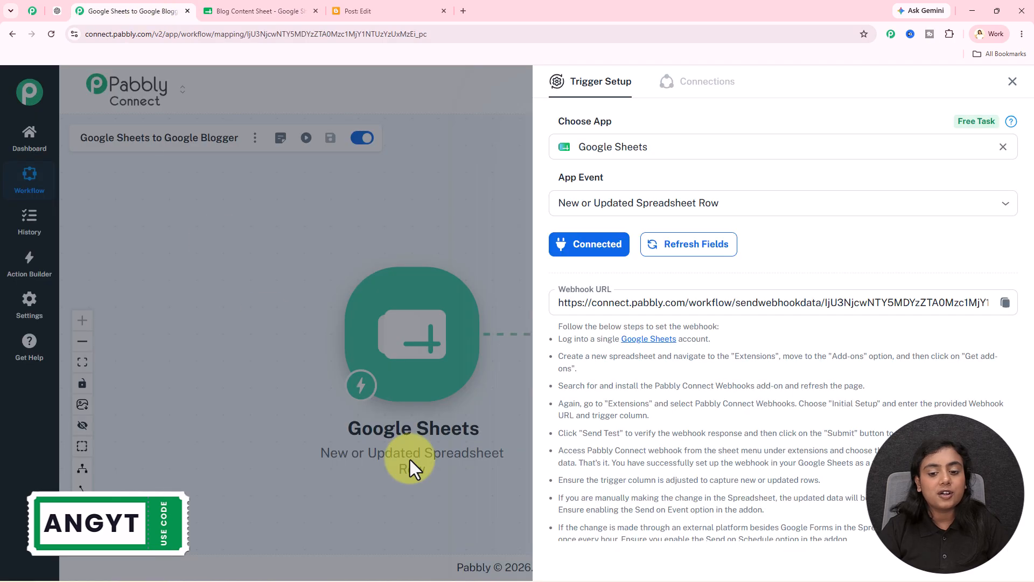
scroll(754, 350, down, 3)
click(272, 8)
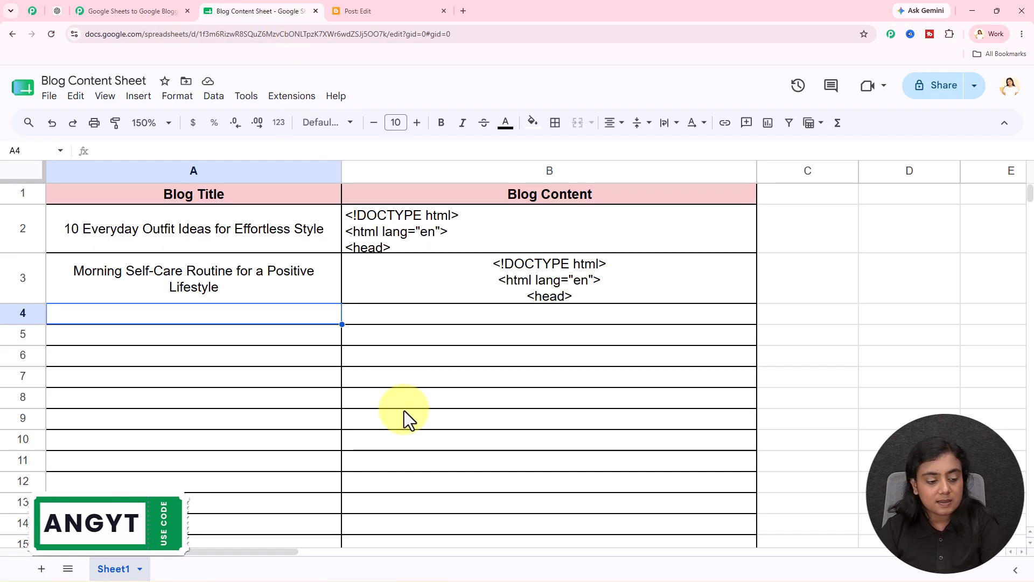
click(202, 325)
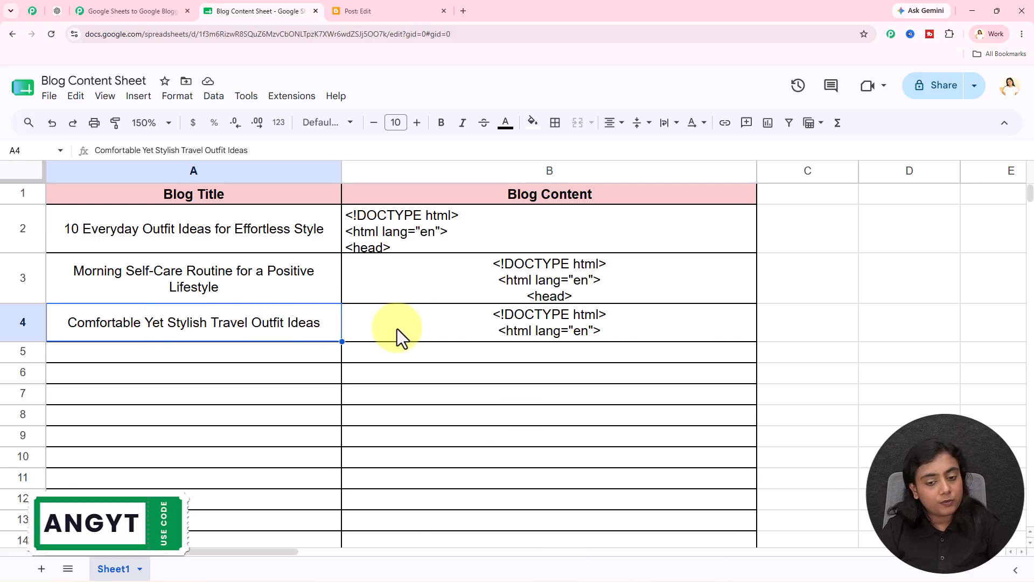
Review the HTML code in the new row's Blog Content cell
double_click(479, 325)
scroll(670, 330, down, 15)
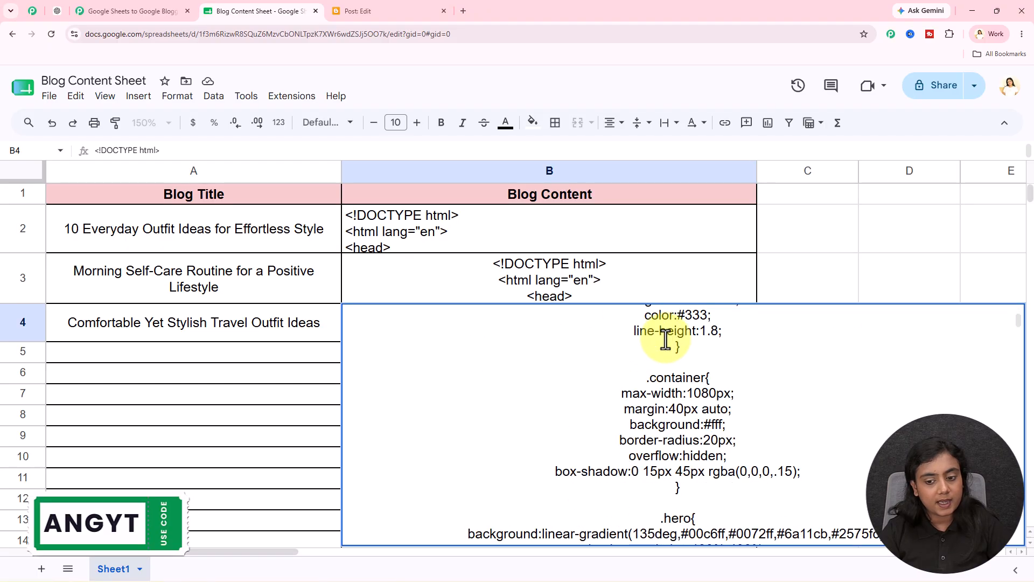
click(182, 416)
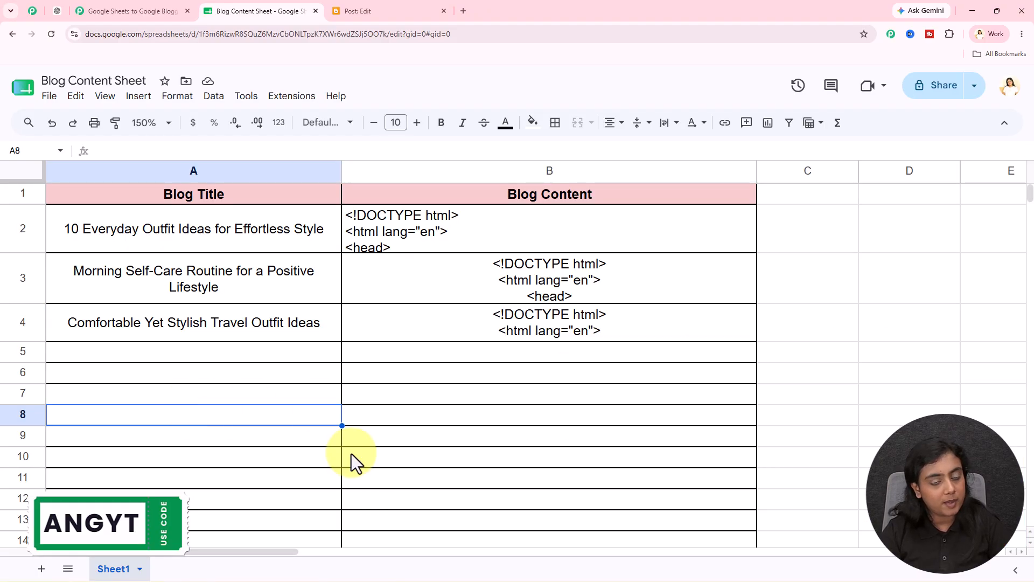
click(522, 332)
click(522, 396)
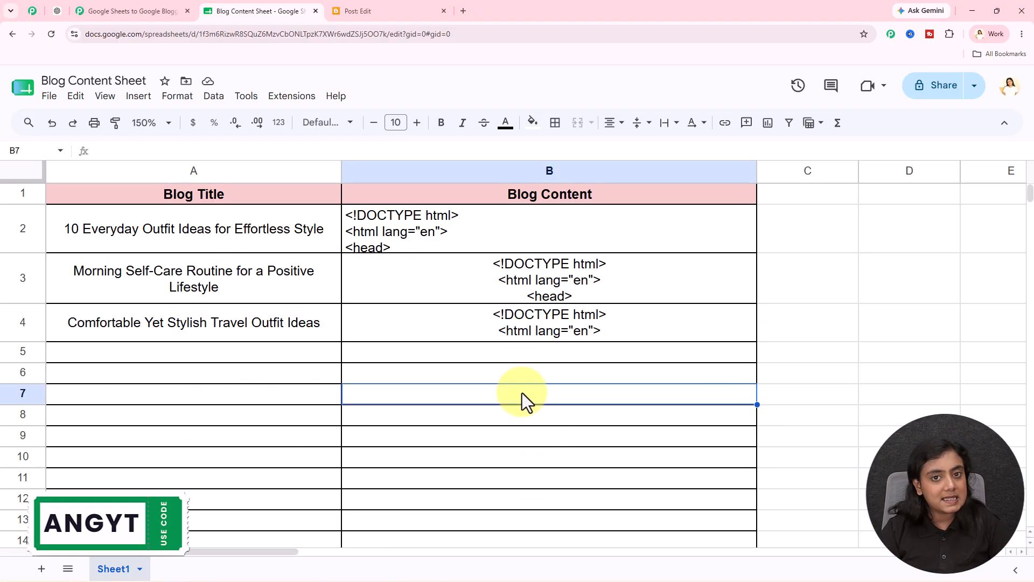
Back in the Pabbly Connect trigger, examine the Blog Title and Blog Content values in the received response
click(156, 11)
scroll(946, 357, down, 5)
scroll(913, 216, down, 3)
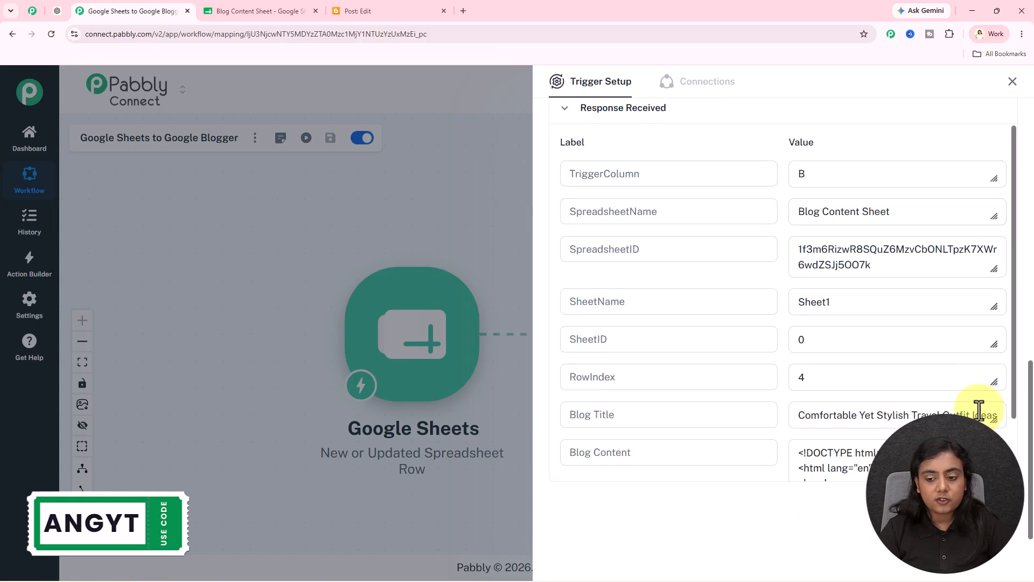
scroll(833, 373, down, 2)
drag(798, 343, 992, 342)
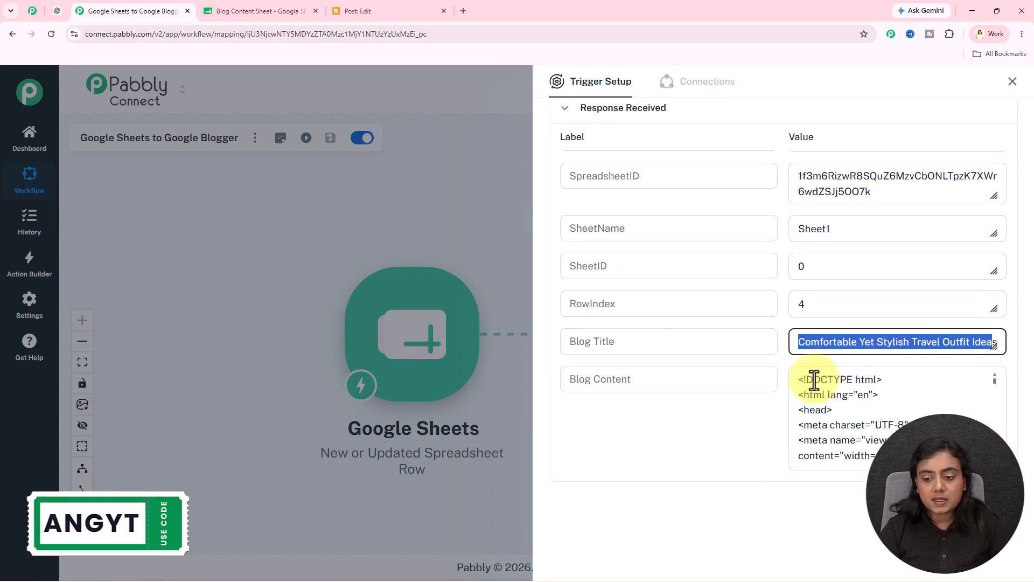
drag(798, 377, 1023, 501)
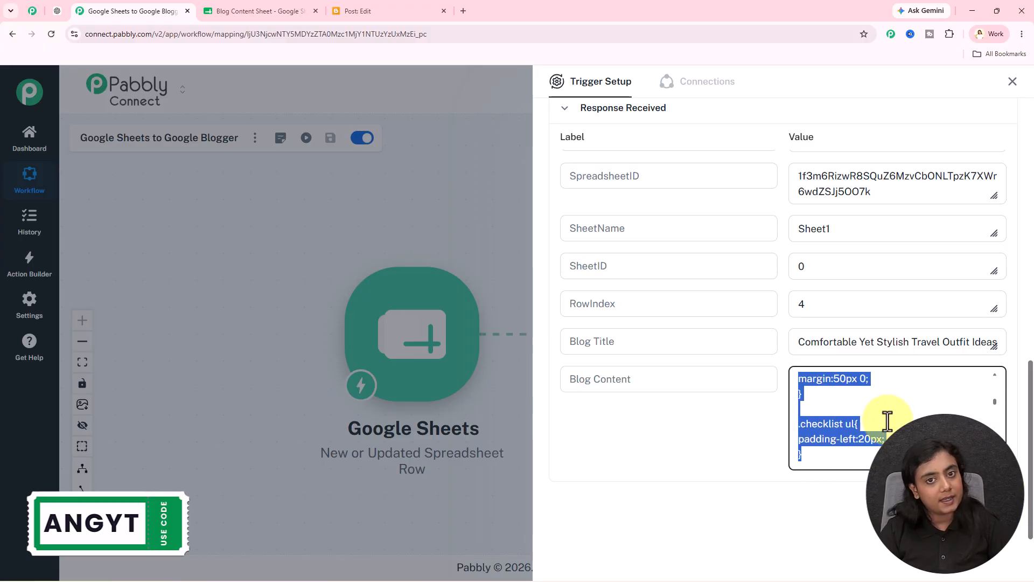
click(864, 427)
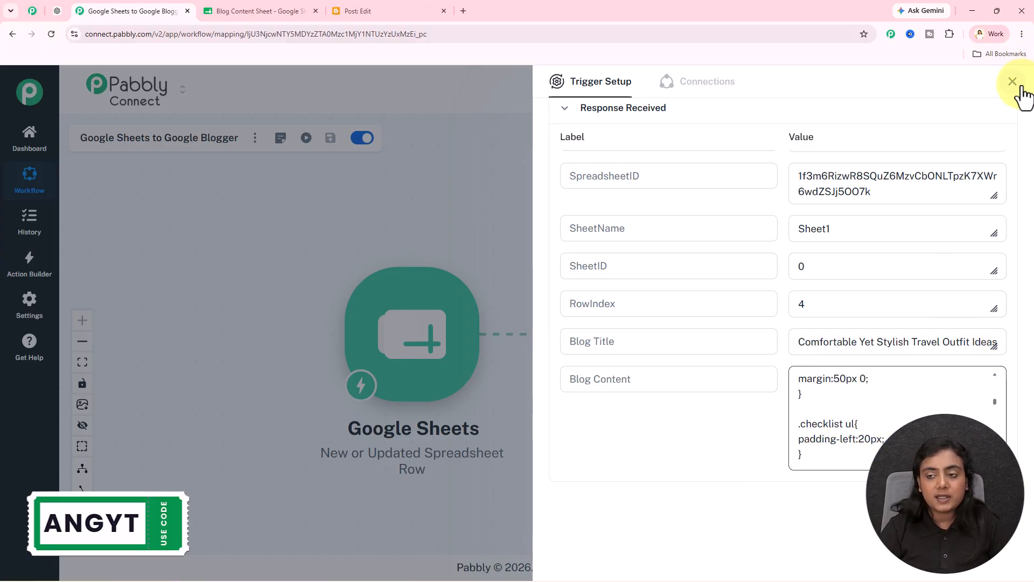
Close the trigger setup, open the Google Blogger action and choose Create a Post as its app event
click(1012, 81)
click(657, 362)
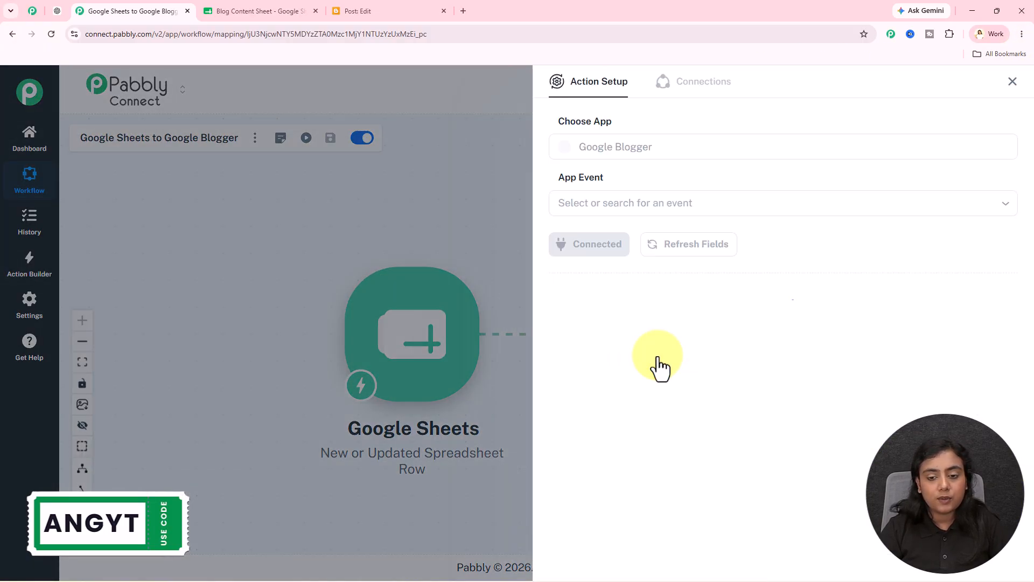
click(673, 202)
click(646, 237)
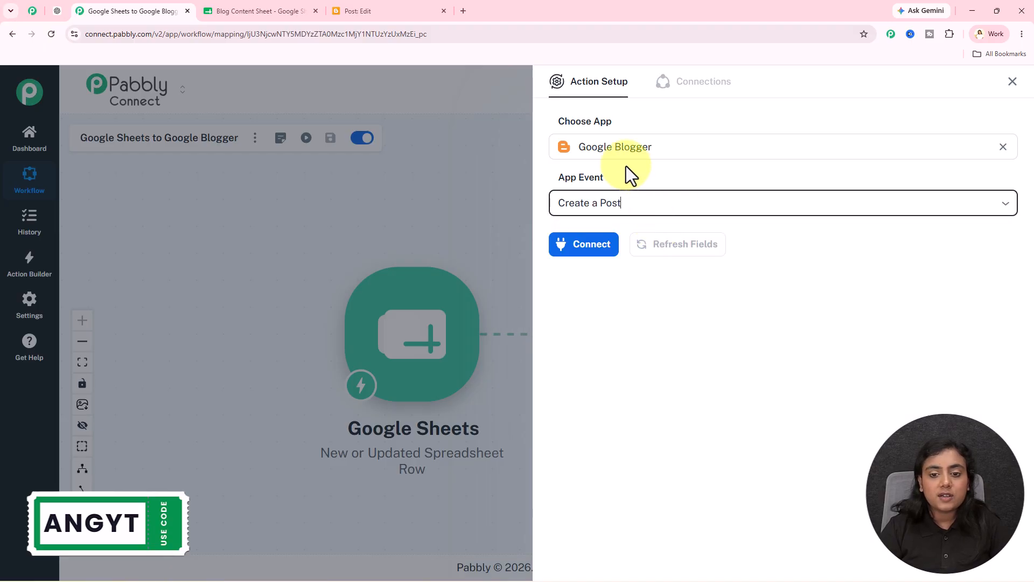
Add a new connection named "Google Blogger #28" and authorize it with the Google account
click(595, 250)
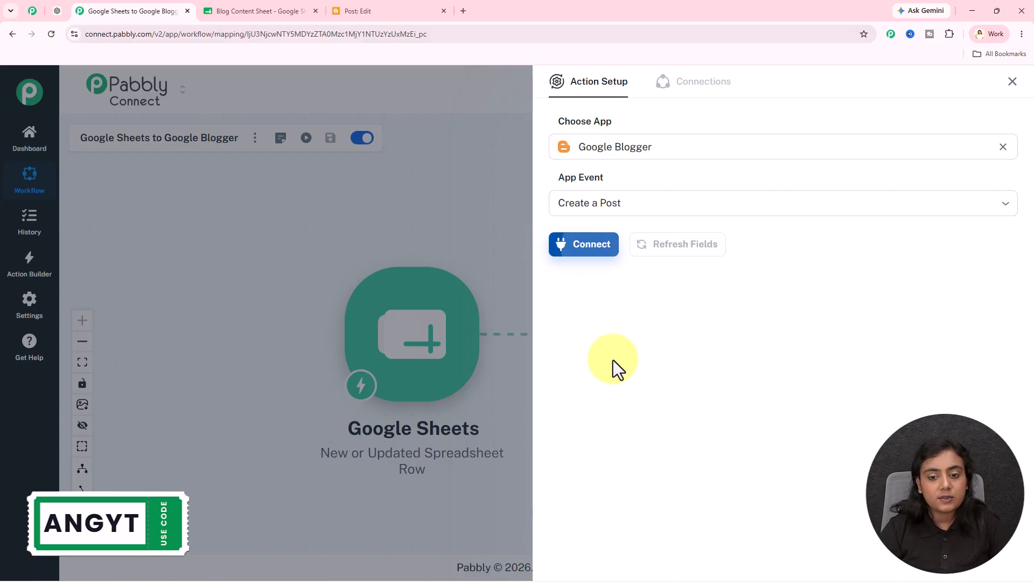
click(616, 183)
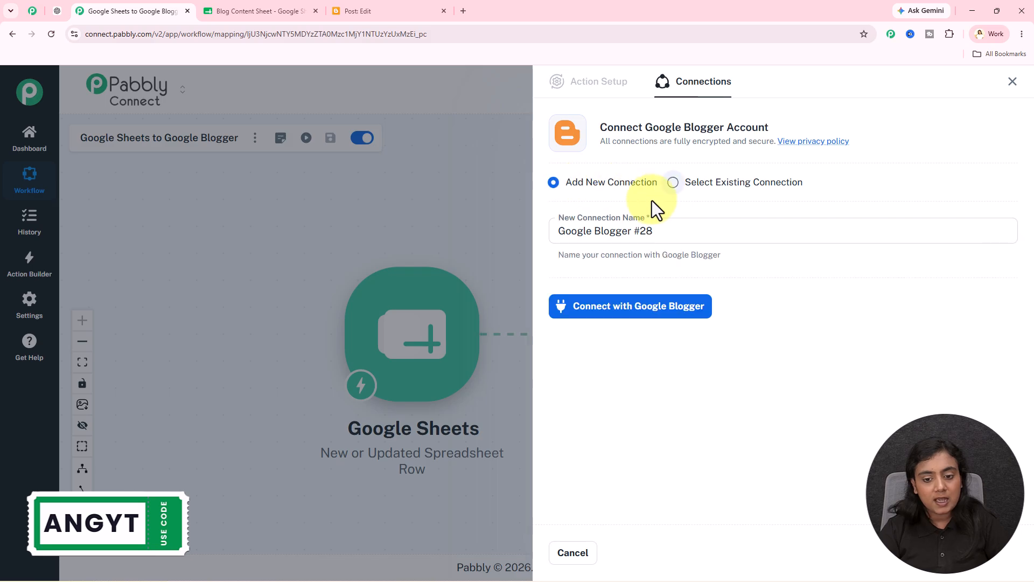
click(689, 310)
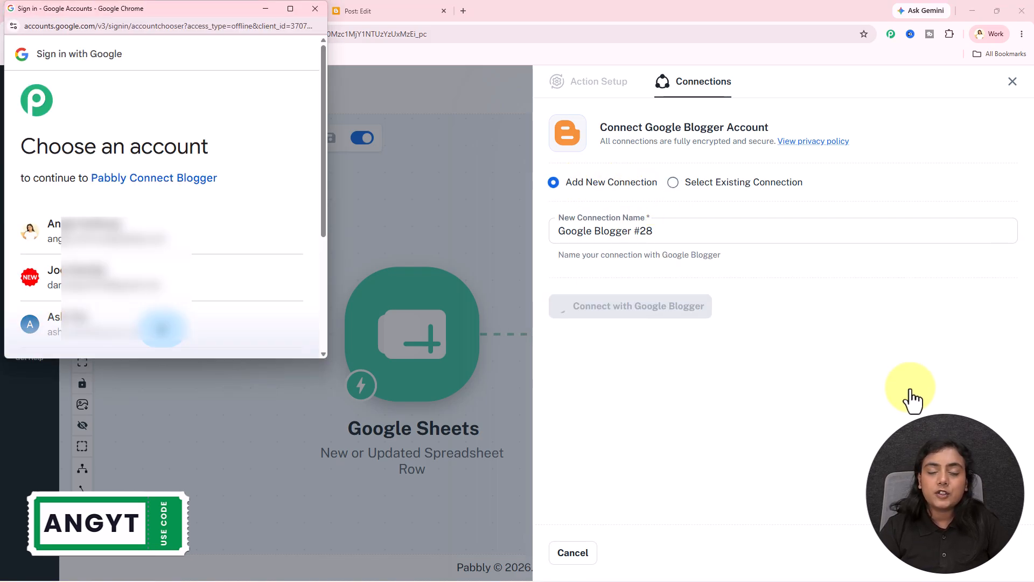
click(264, 232)
click(216, 288)
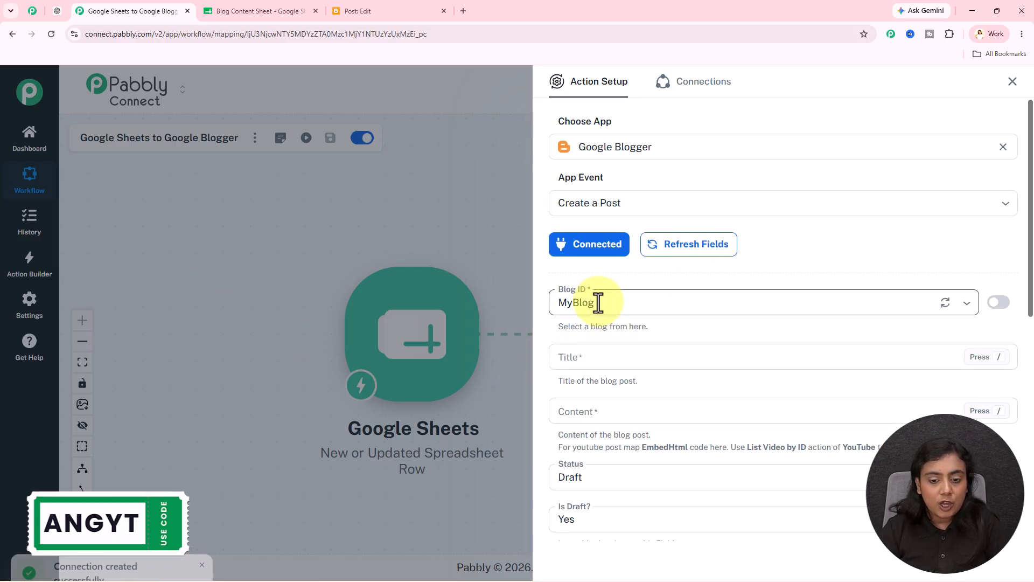
Leave the post editor in Blogger for the blog's posts list, and return to the Pabbly Connect workflow
click(392, 6)
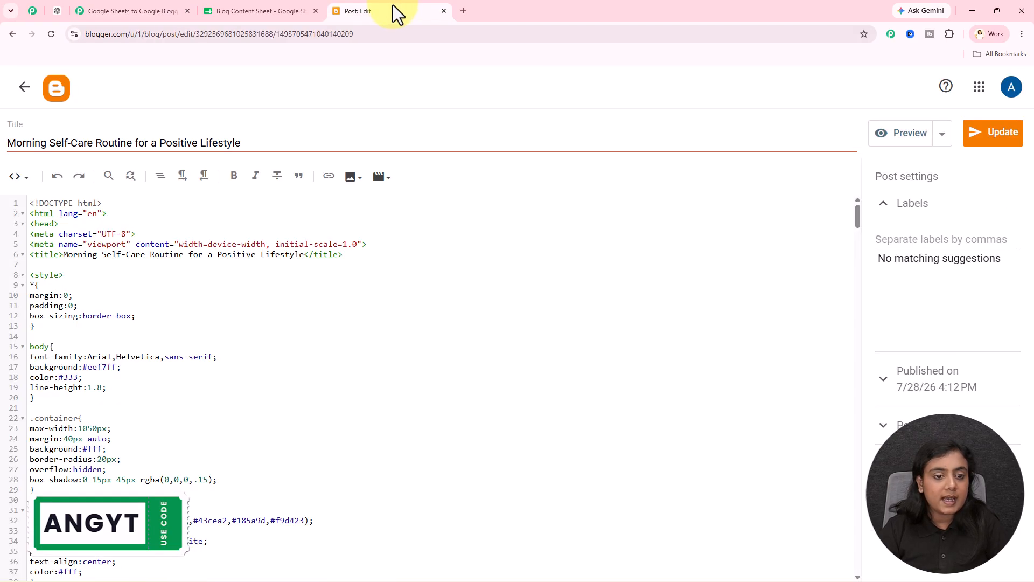
click(25, 87)
click(112, 15)
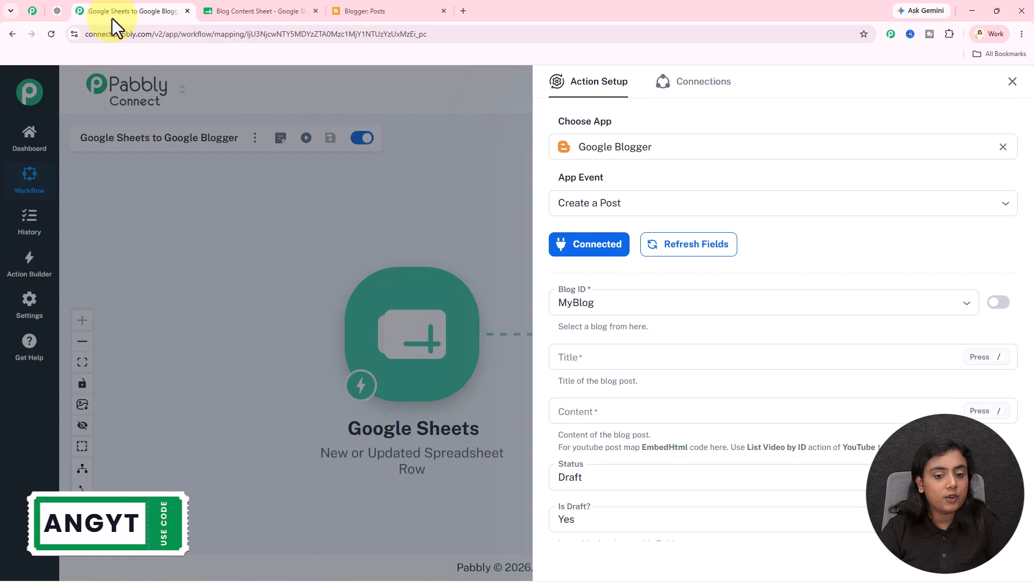
Map the Google Blogger post's Title to the Blog Title value from the Google Sheets trigger
scroll(614, 318, down, 2)
click(619, 247)
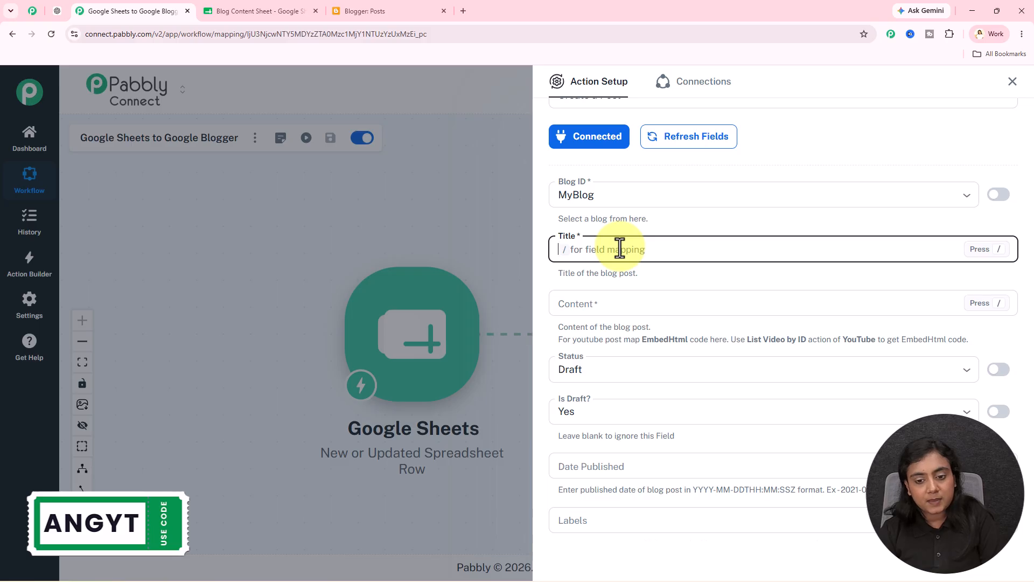
text(/)
click(789, 329)
scroll(733, 422, down, 2)
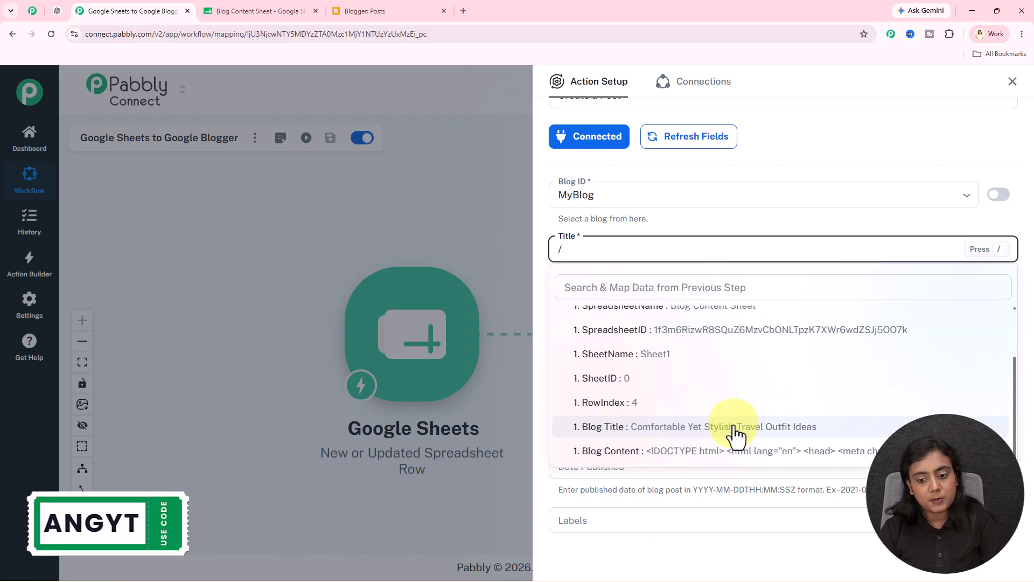
click(735, 427)
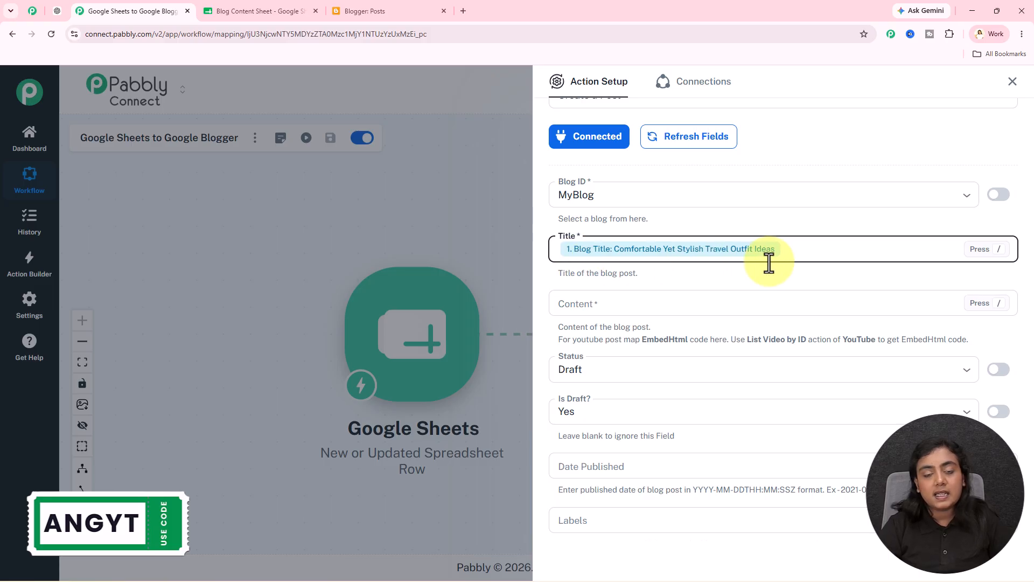
Map the post's Content to the Blog Content value from the Google Sheets trigger
click(607, 306)
text(/)
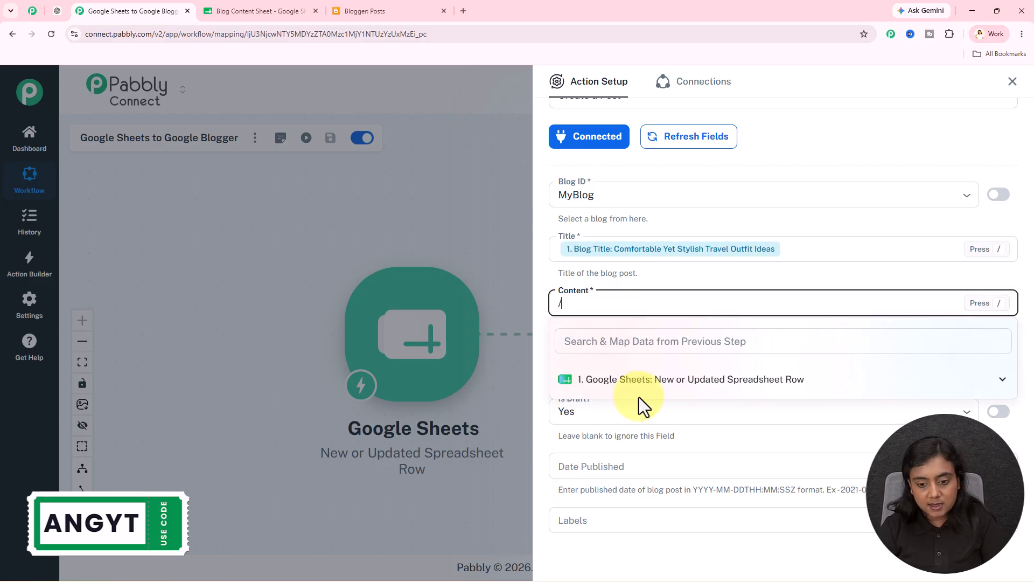
click(640, 380)
scroll(673, 452, down, 3)
click(684, 506)
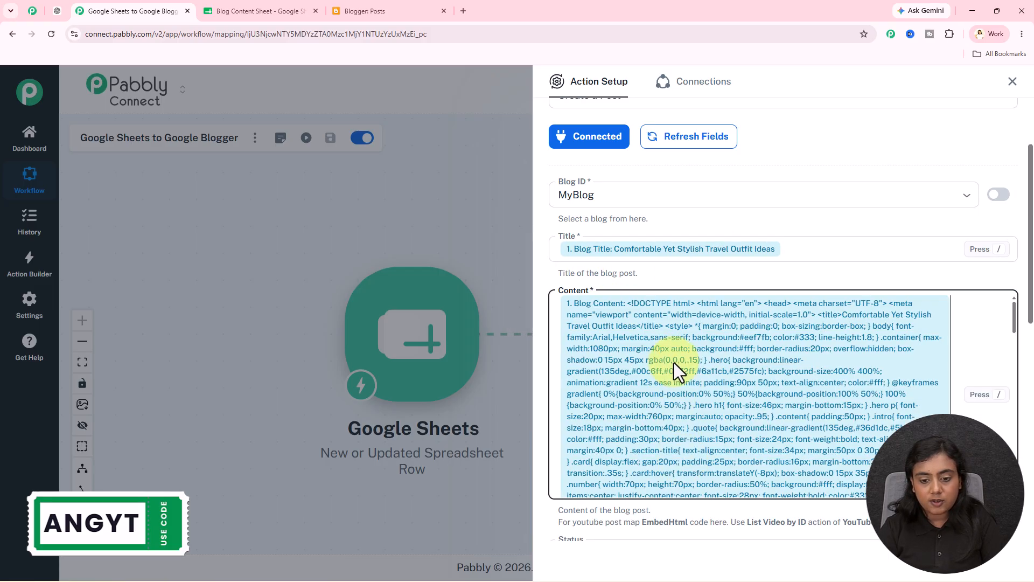
Set the post's Status to Live and Is Draft? to No
scroll(693, 277, down, 3)
click(615, 339)
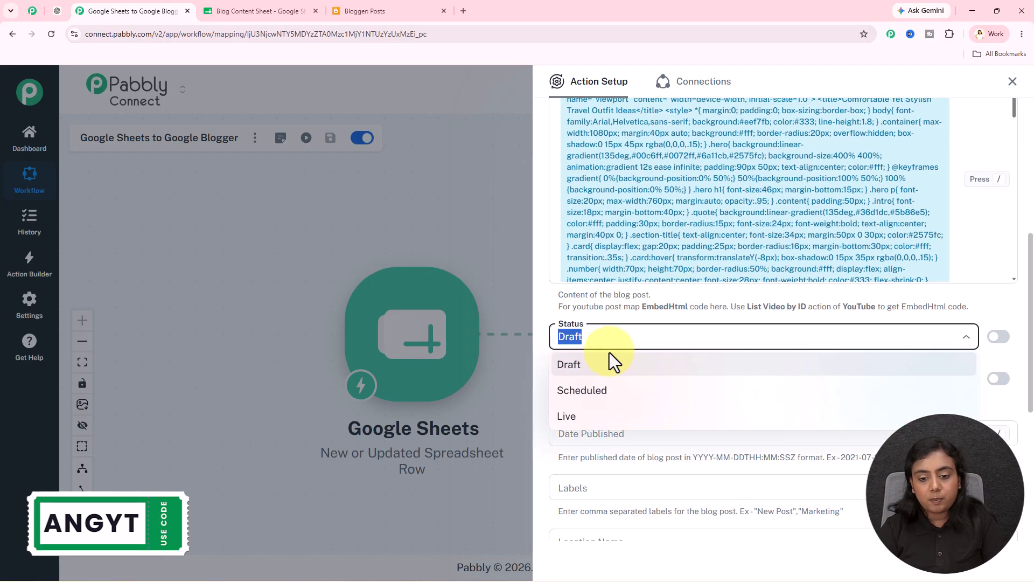
click(606, 420)
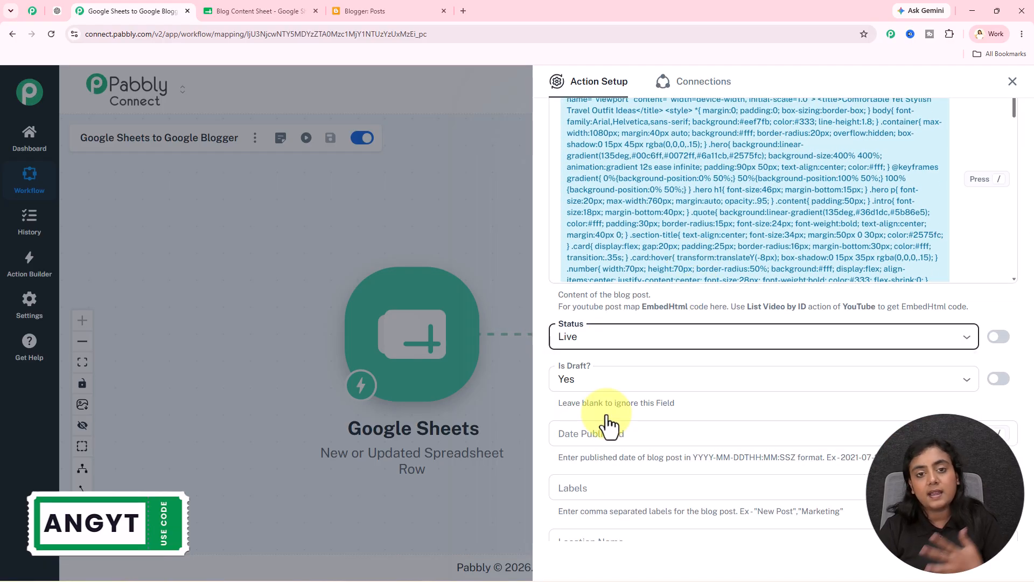
click(307, 10)
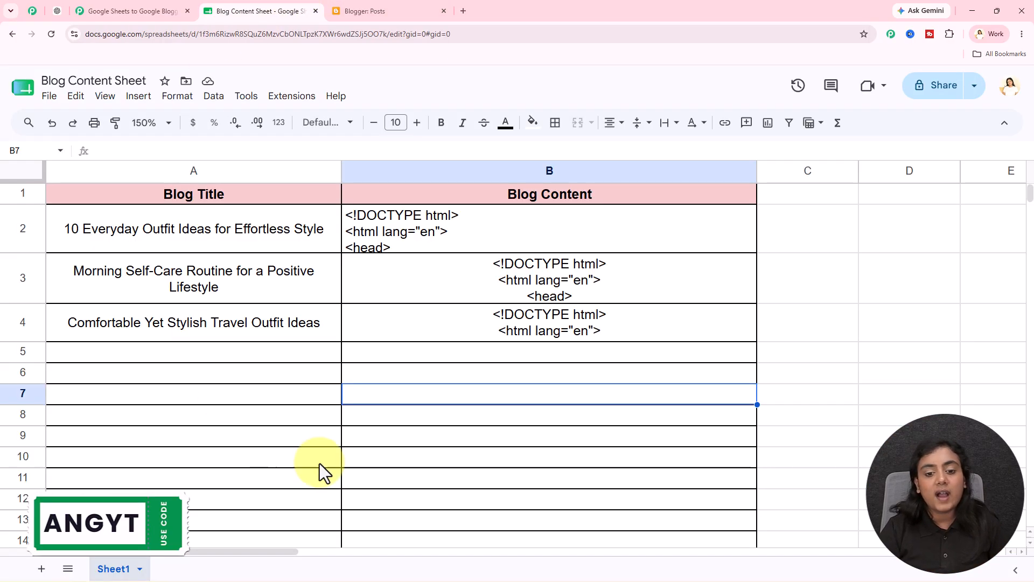
click(141, 10)
scroll(619, 317, down, 2)
click(617, 272)
click(617, 324)
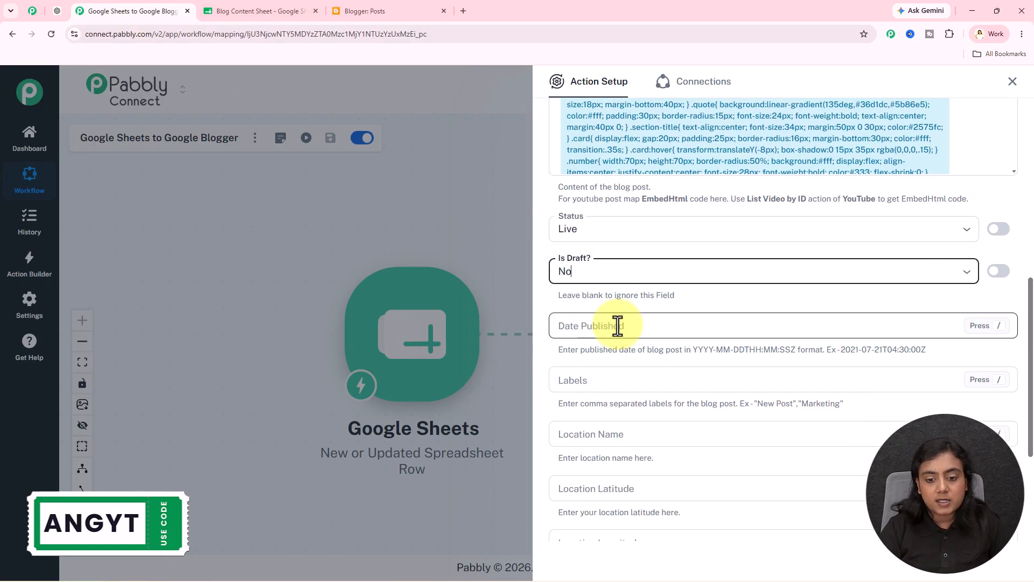
Leave the optional date, label and location fields blank, save the action with a test request, and view the received response
scroll(616, 326, down, 3)
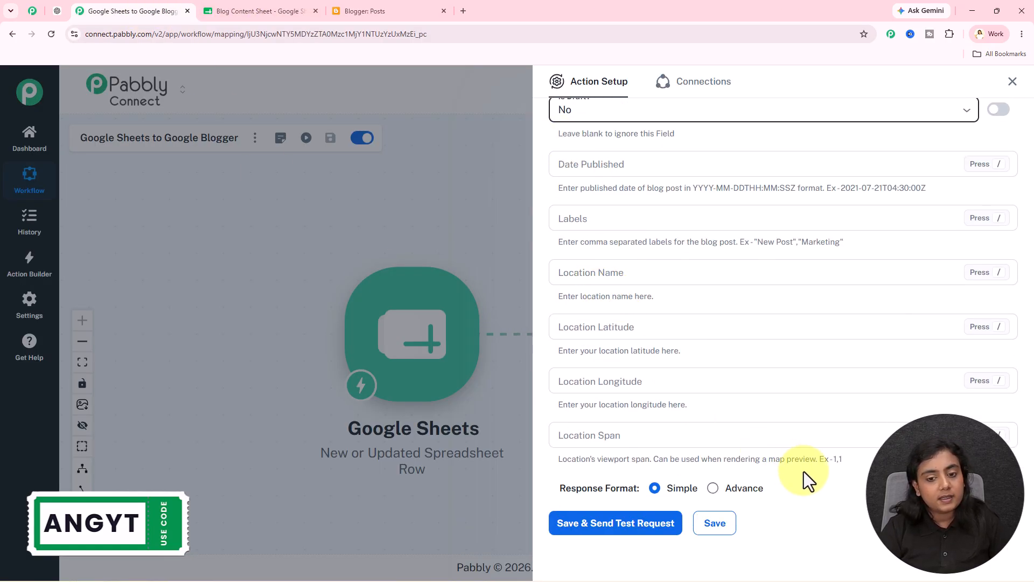
click(667, 522)
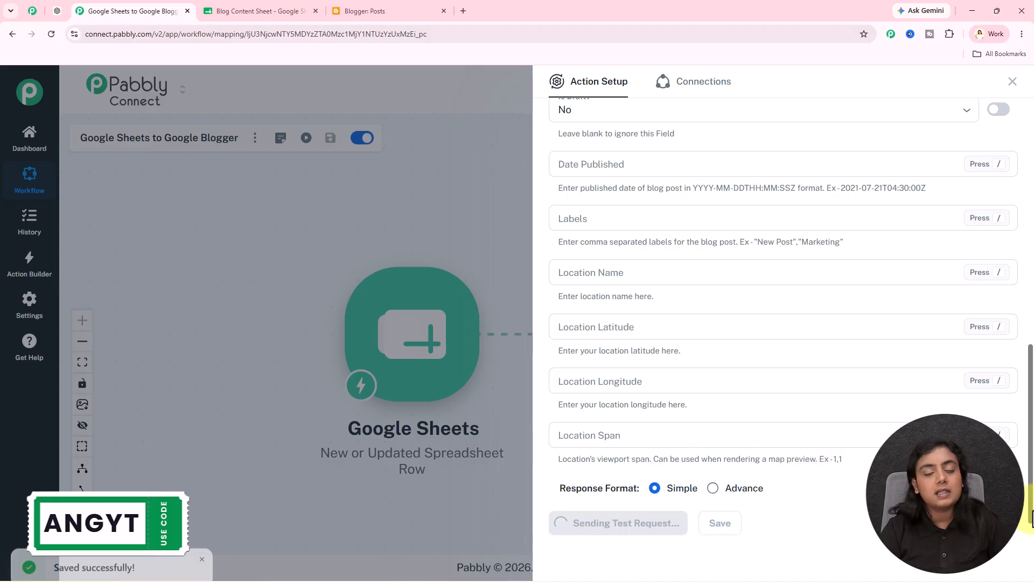
scroll(963, 344, down, 3)
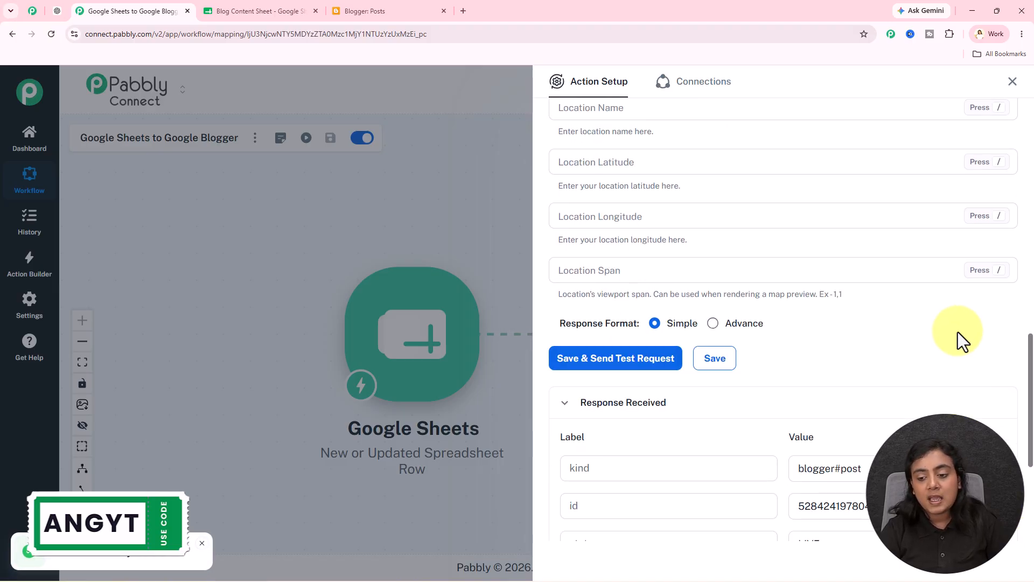
scroll(958, 337, down, 4)
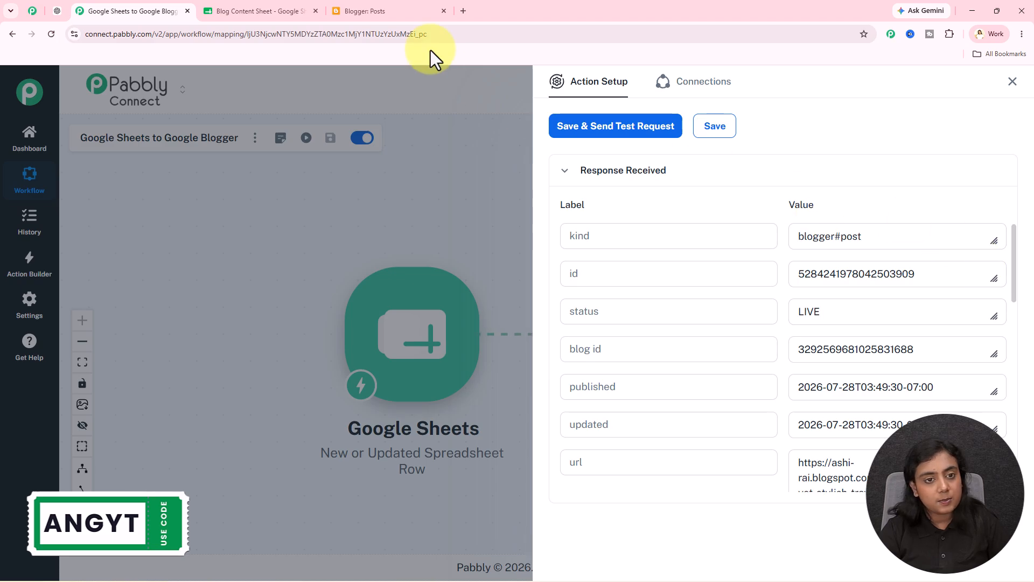
Switch to Blogger, reload the posts list, open the post "Comfortable Yet Stylish Travel Outfit Ideas" and examine its preview through to Final Thoughts
click(372, 12)
click(51, 33)
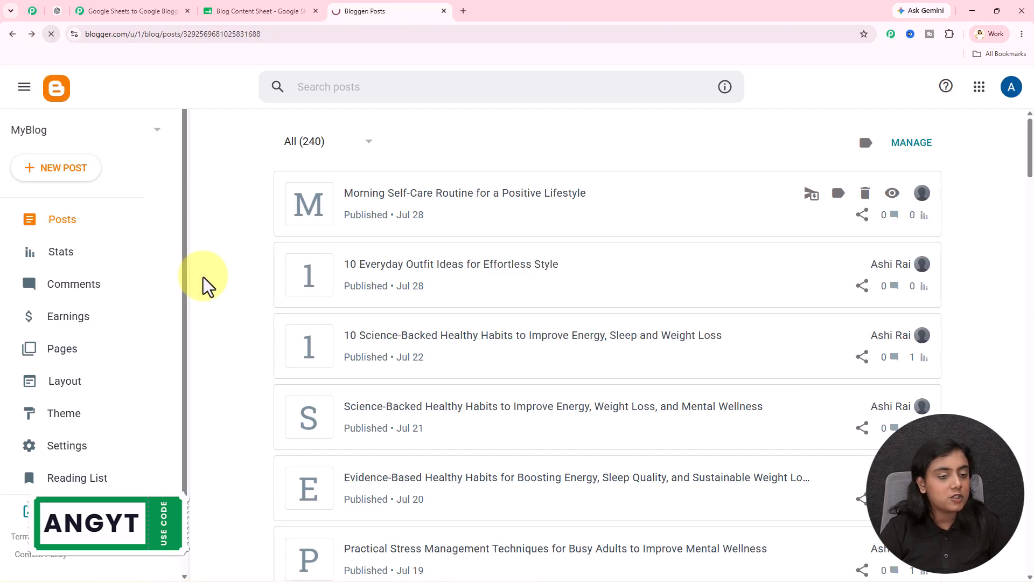
click(560, 211)
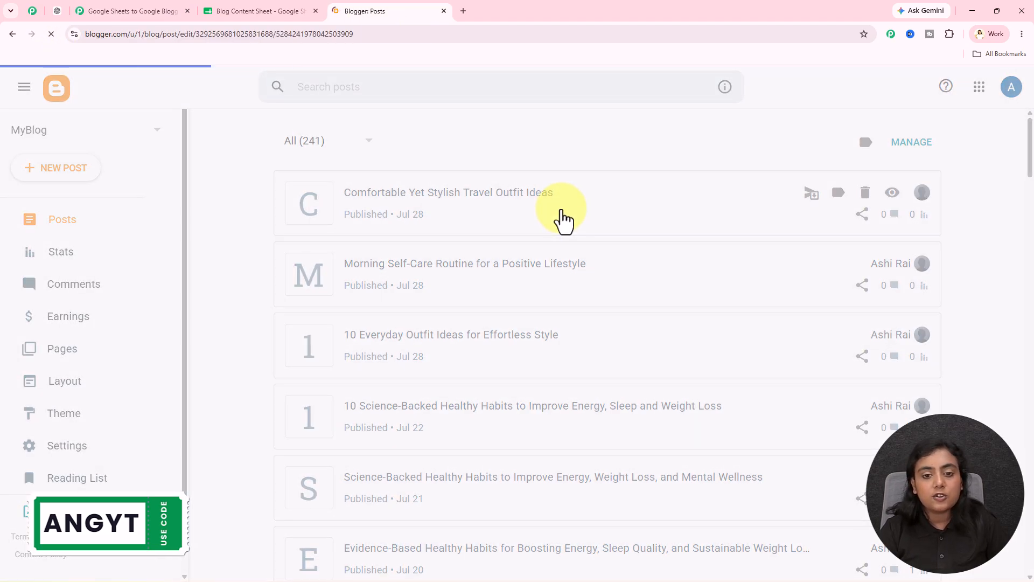
click(886, 132)
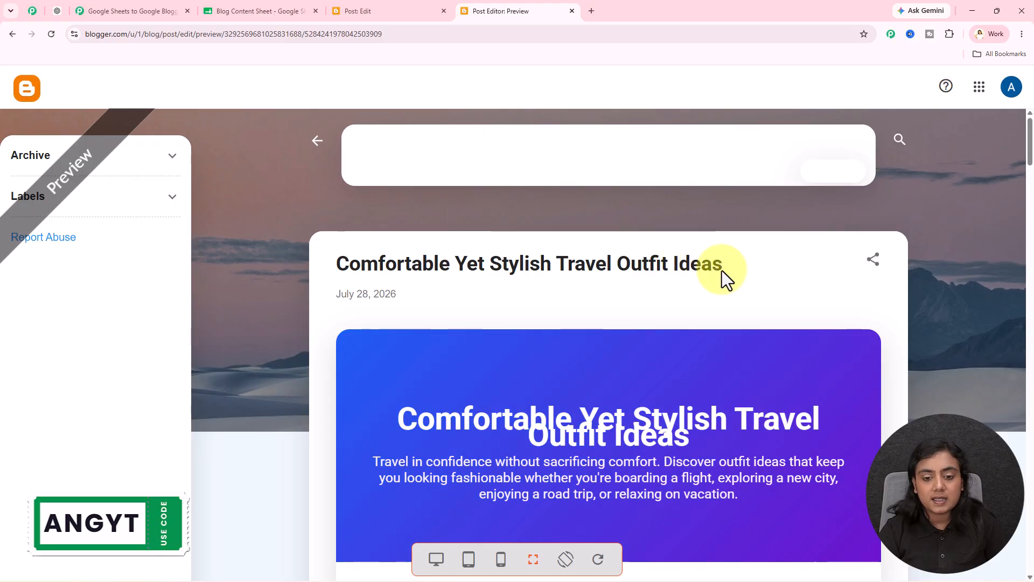
scroll(428, 265, down, 3)
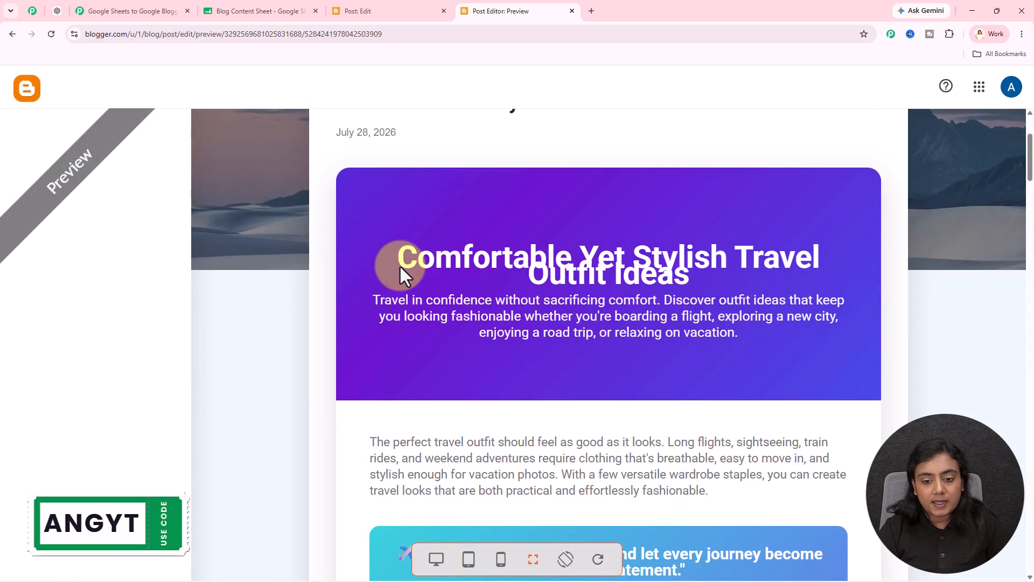
scroll(698, 354, down, 20)
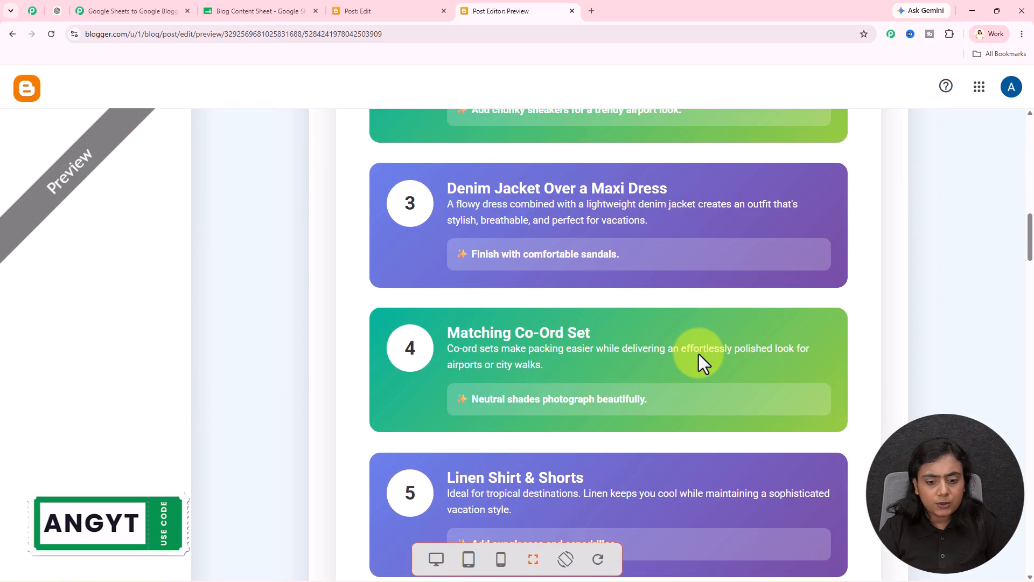
scroll(699, 353, down, 19)
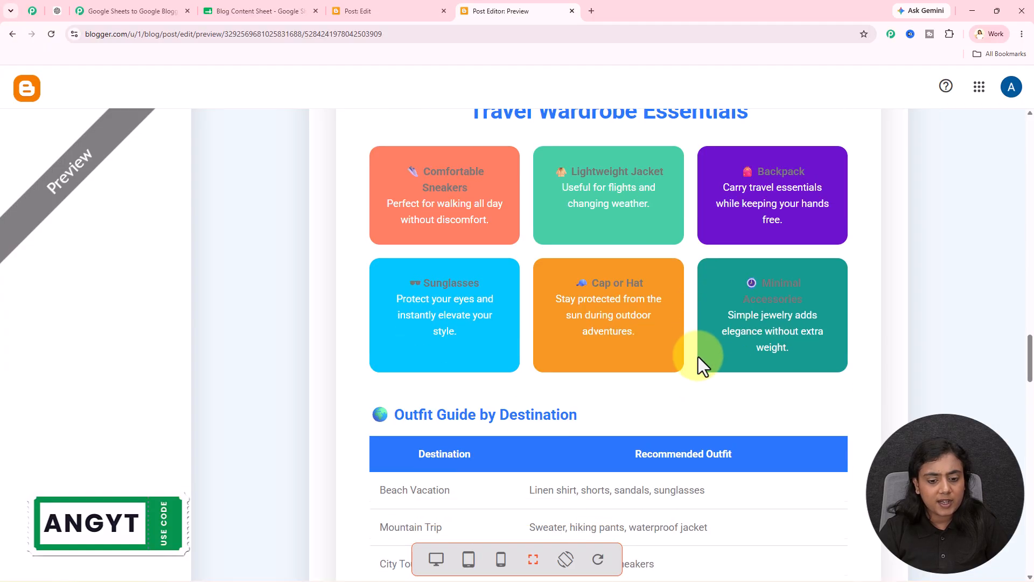
scroll(698, 357, down, 10)
scroll(700, 355, up, 7)
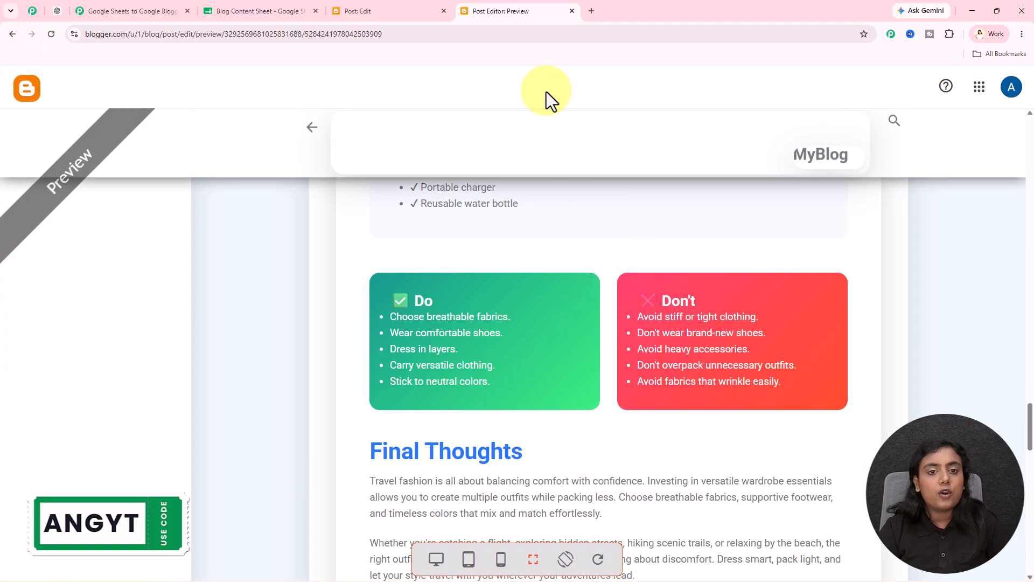
Close the post preview, return to the Pabbly Connect workflow and close the Google Blogger action setup
click(572, 10)
click(119, 6)
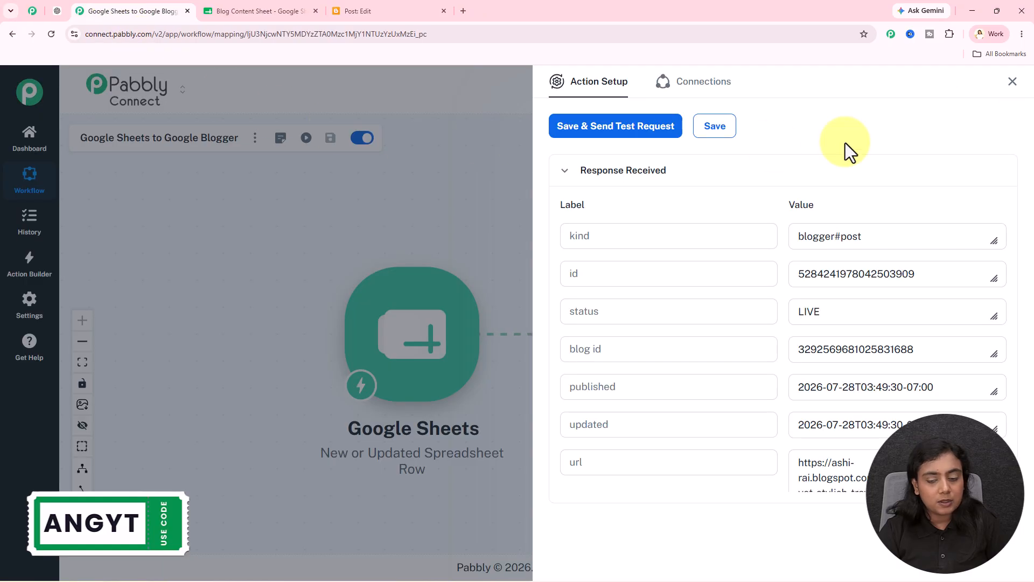
click(1011, 82)
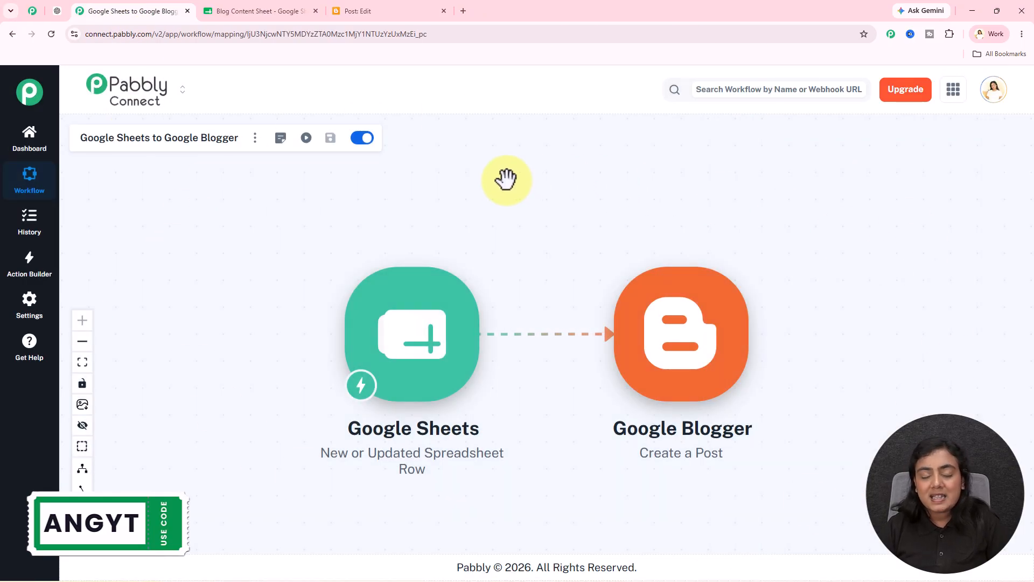
Select cells A5:B5 in the Blog Content Sheet, look at the post open in Blogger, and return to the Pabbly Connect workflow
click(237, 11)
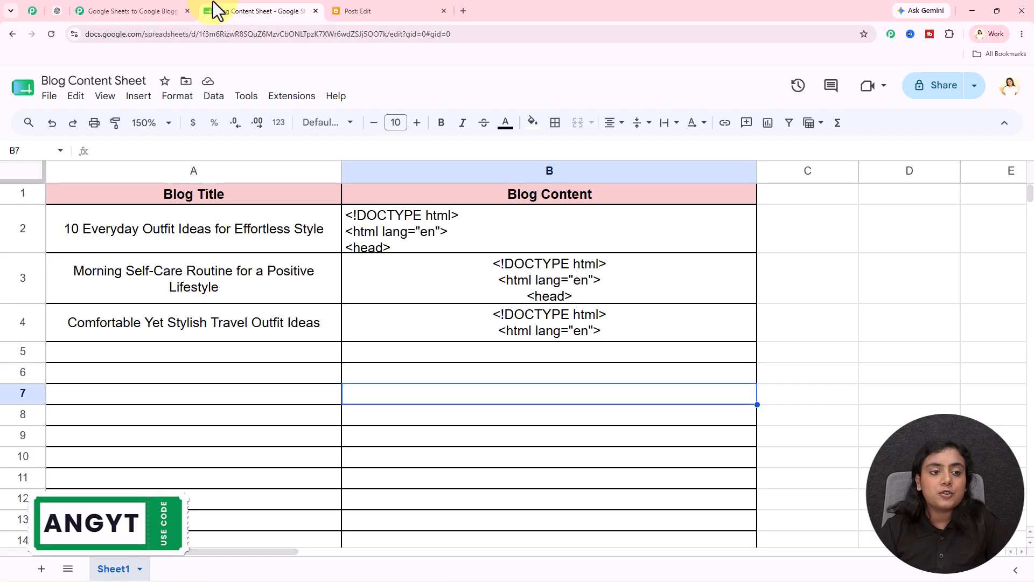
click(208, 336)
drag(209, 350, 535, 356)
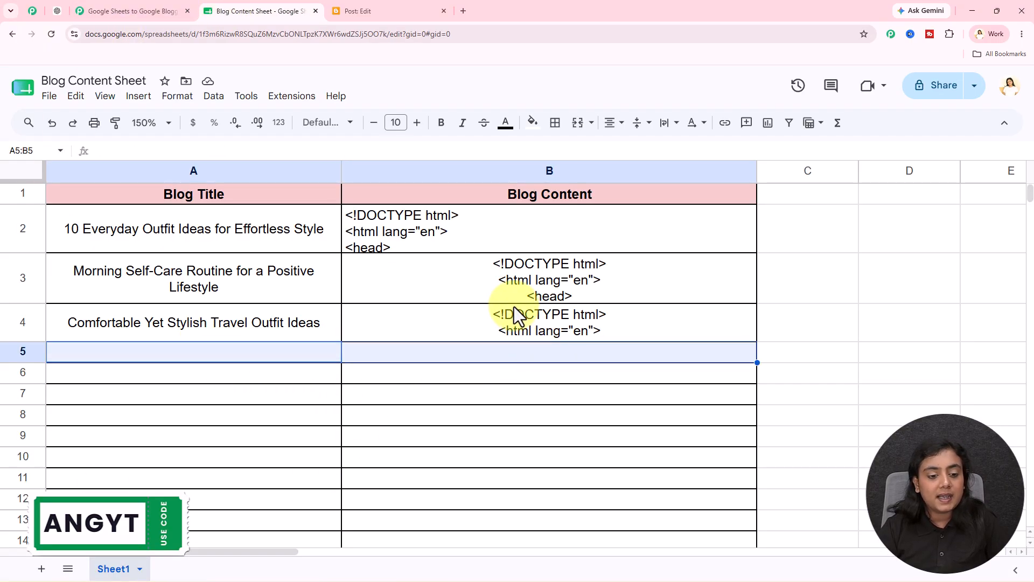
click(385, 11)
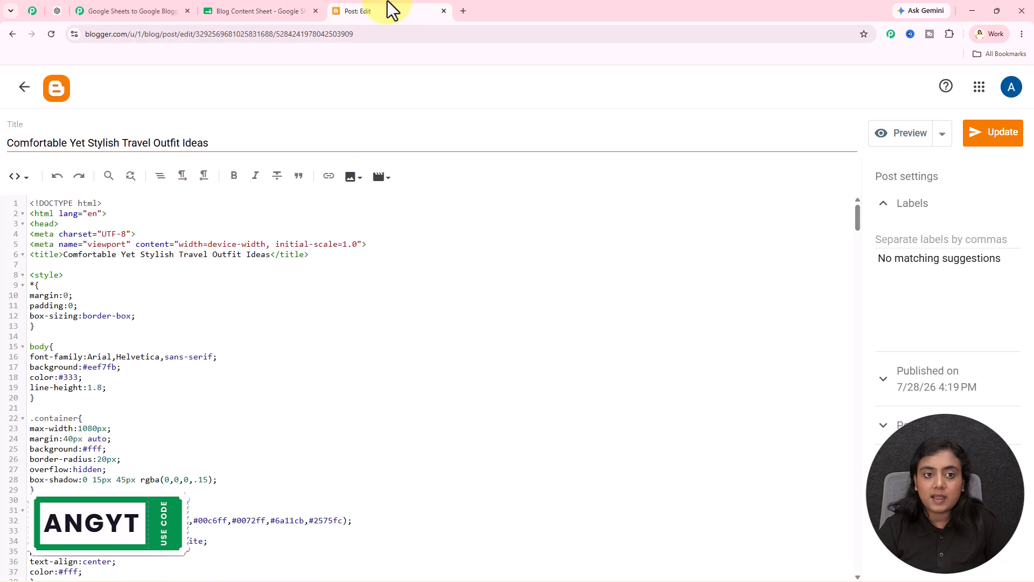
click(121, 4)
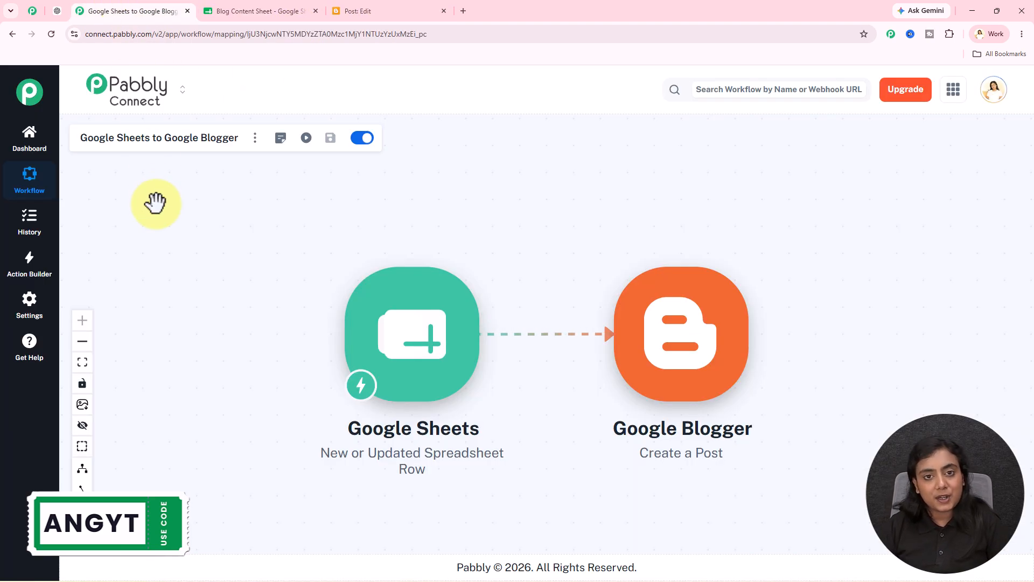